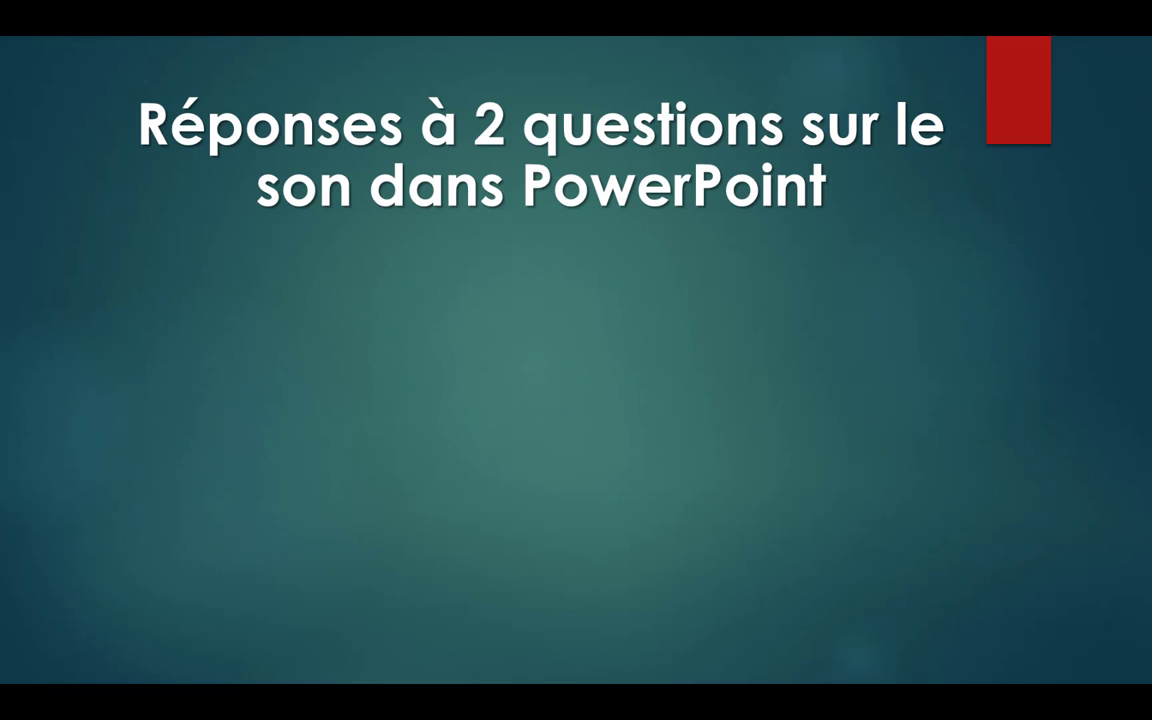
# Step: Exit the slide show back to Normal view of slide 2 with the Animation pane open
pyautogui.press('Escape')
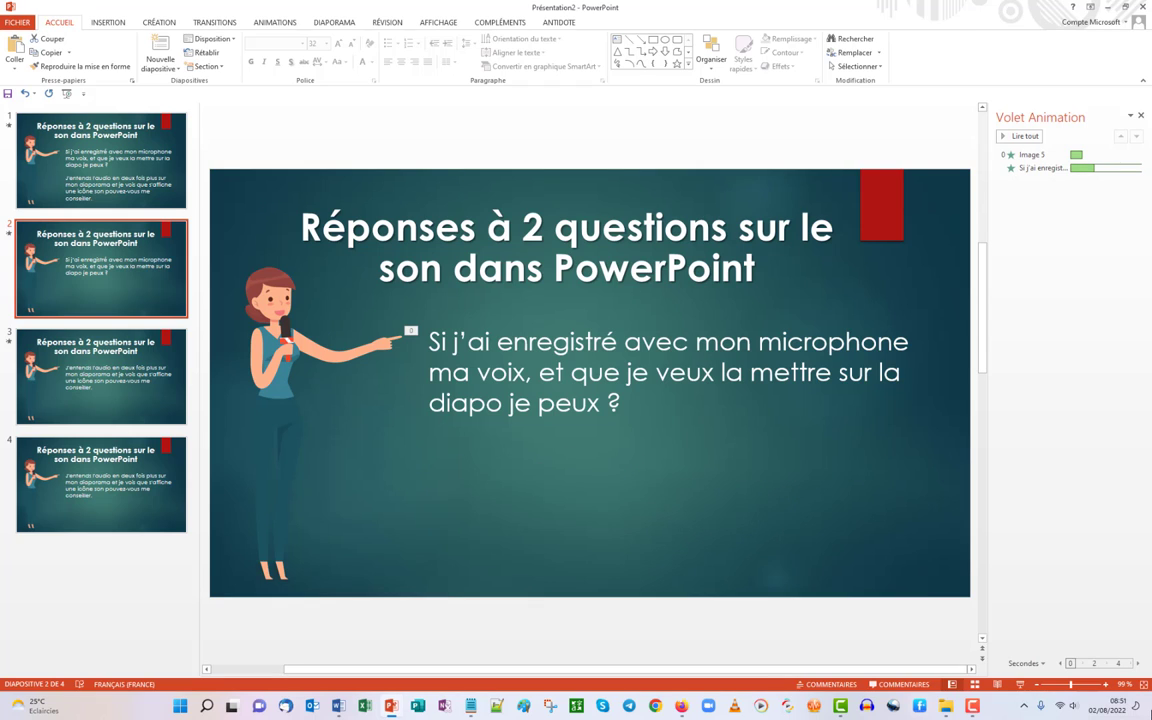
# Step: Open the Audio dropdown on the Insertion tab for slide 2
pyautogui.click(142, 160)
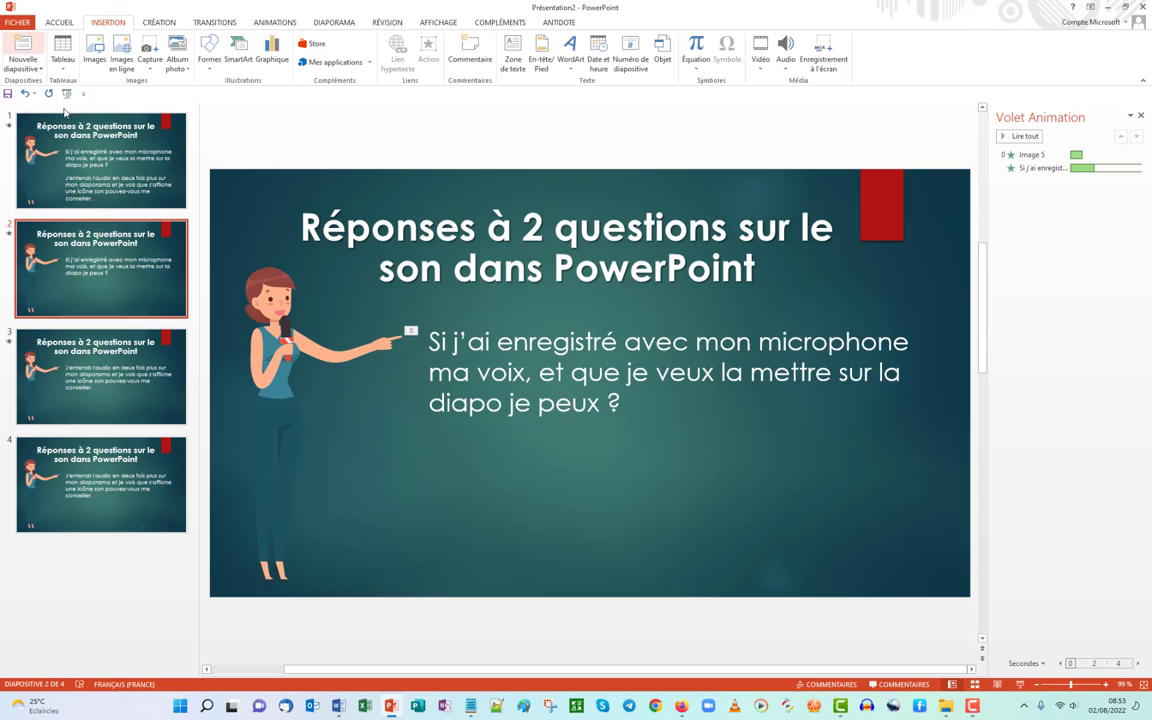
pyautogui.click(57, 20)
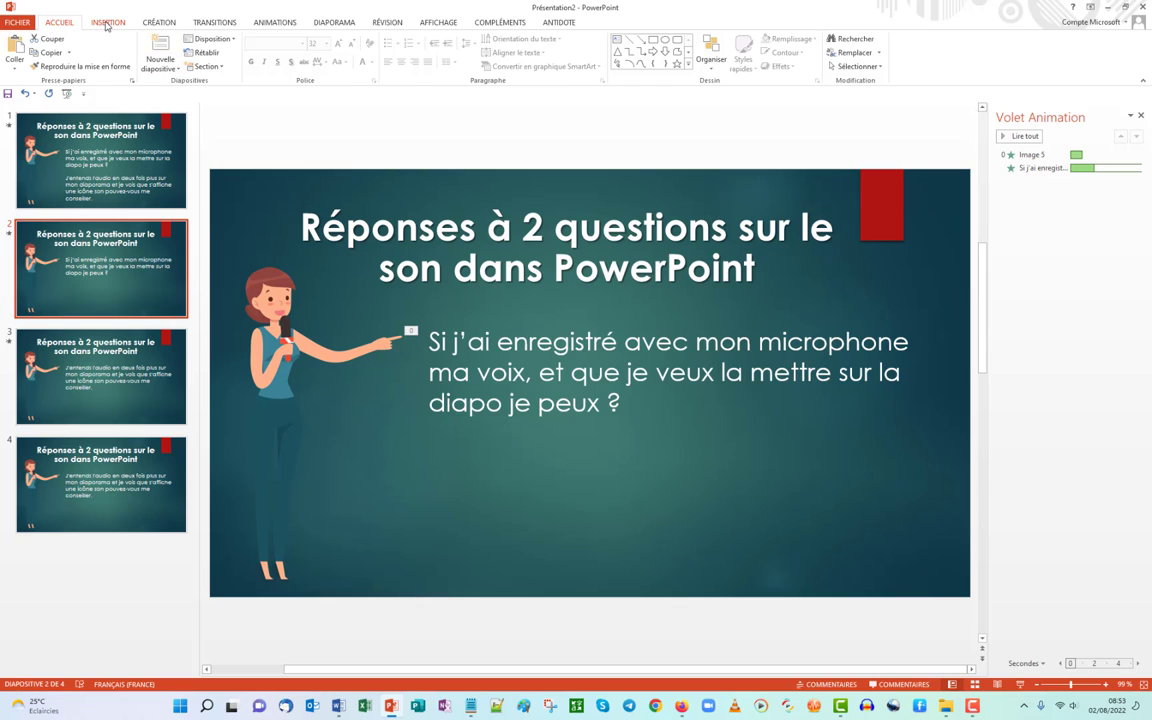
pyautogui.click(105, 22)
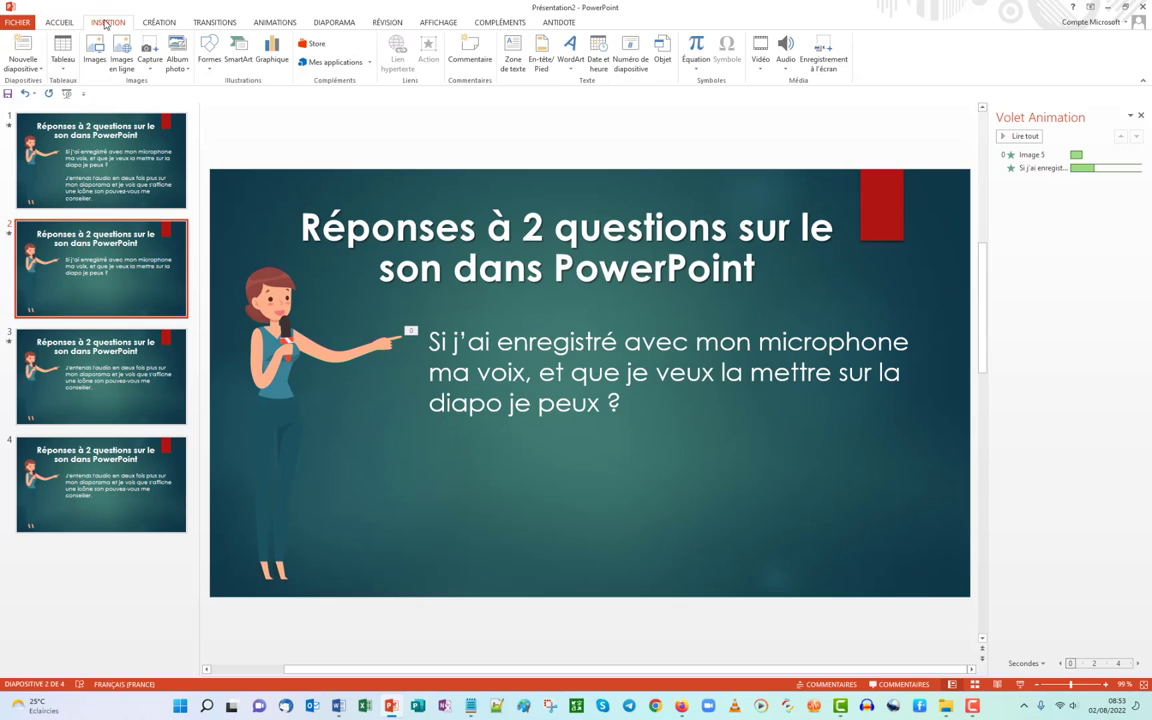
pyautogui.click(785, 70)
# Step: Insert blues tempo.mp3 from Music > cello via Audio sur mon PC onto slide 2
pyautogui.click(810, 82)
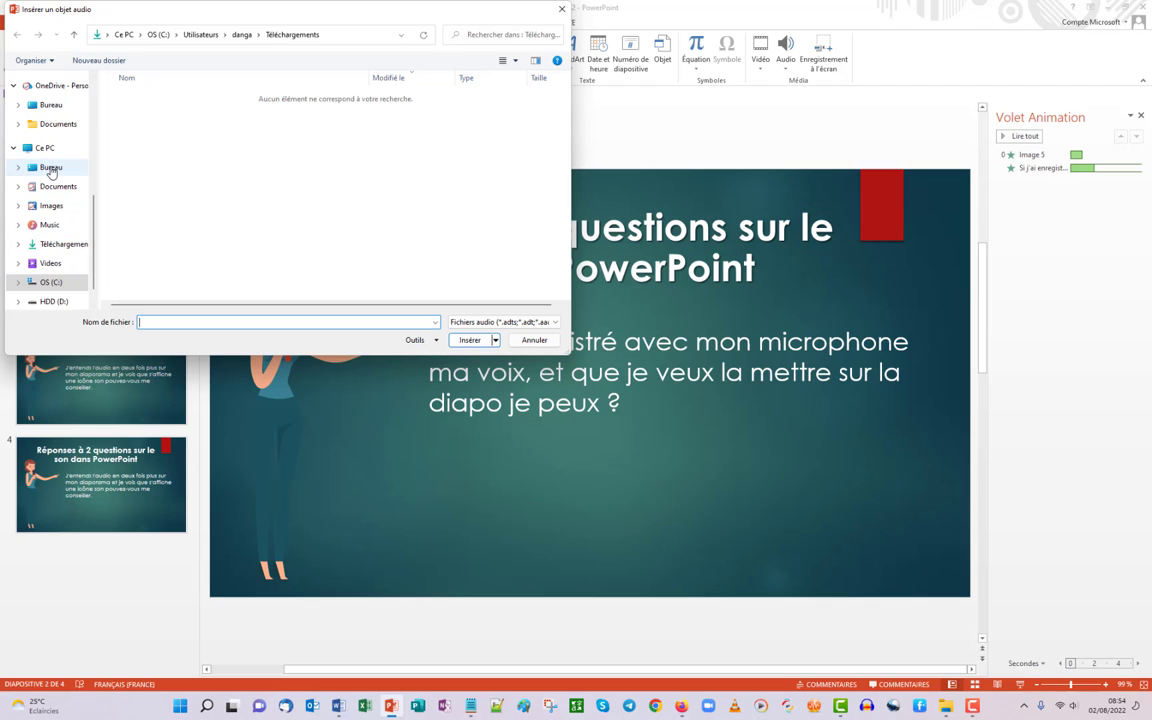
pyautogui.click(50, 225)
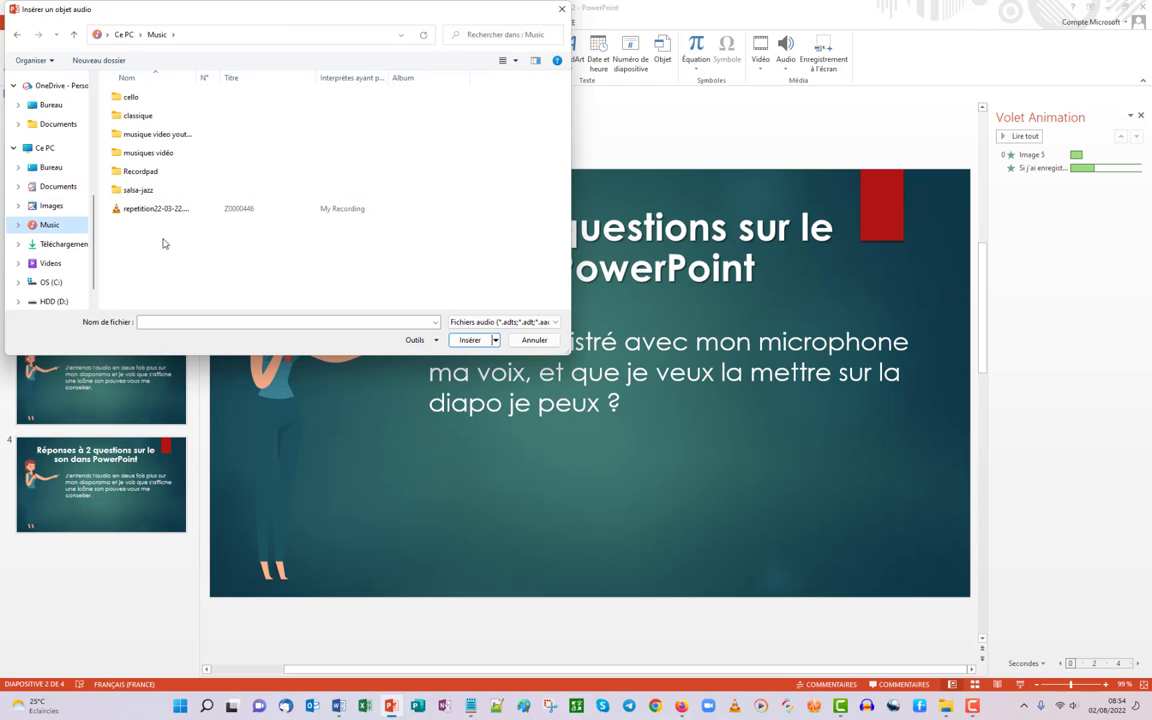
pyautogui.doubleClick(120, 99)
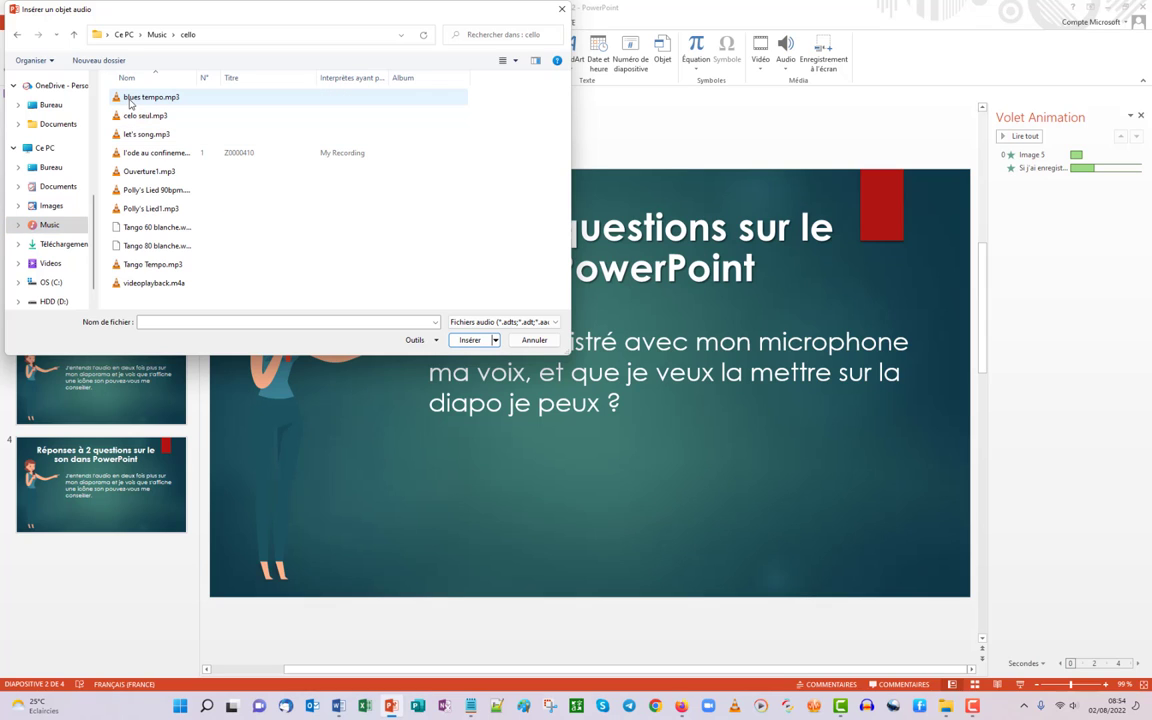
pyautogui.click(130, 100)
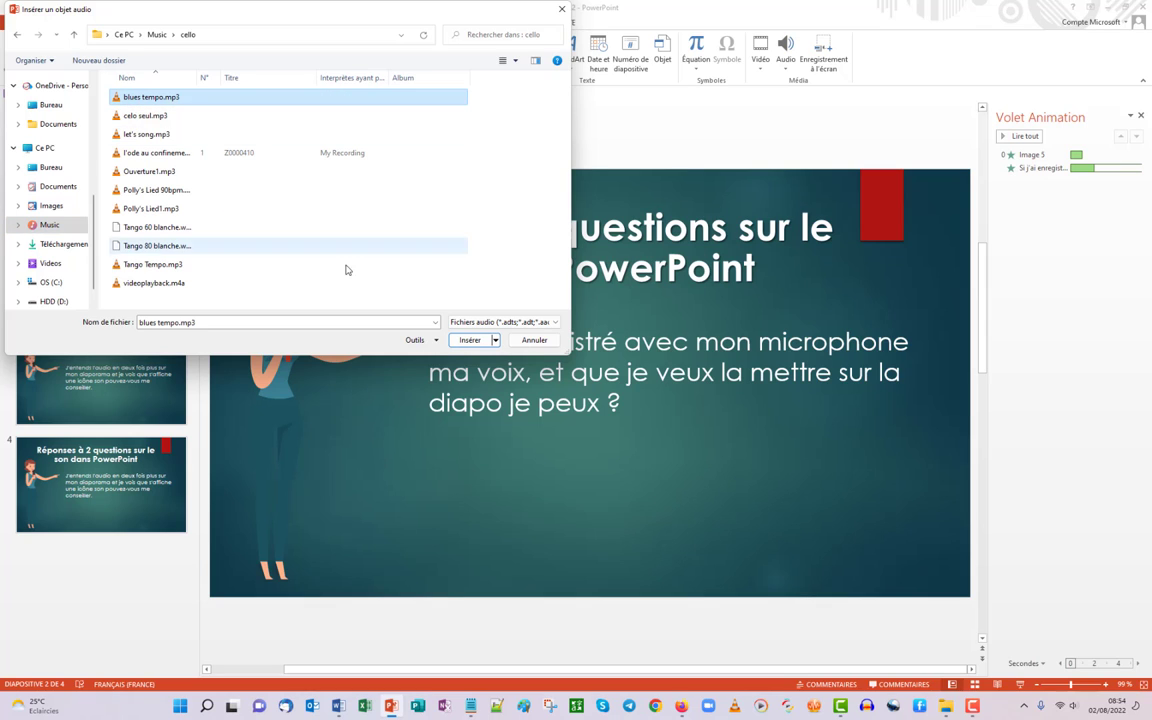
pyautogui.click(472, 341)
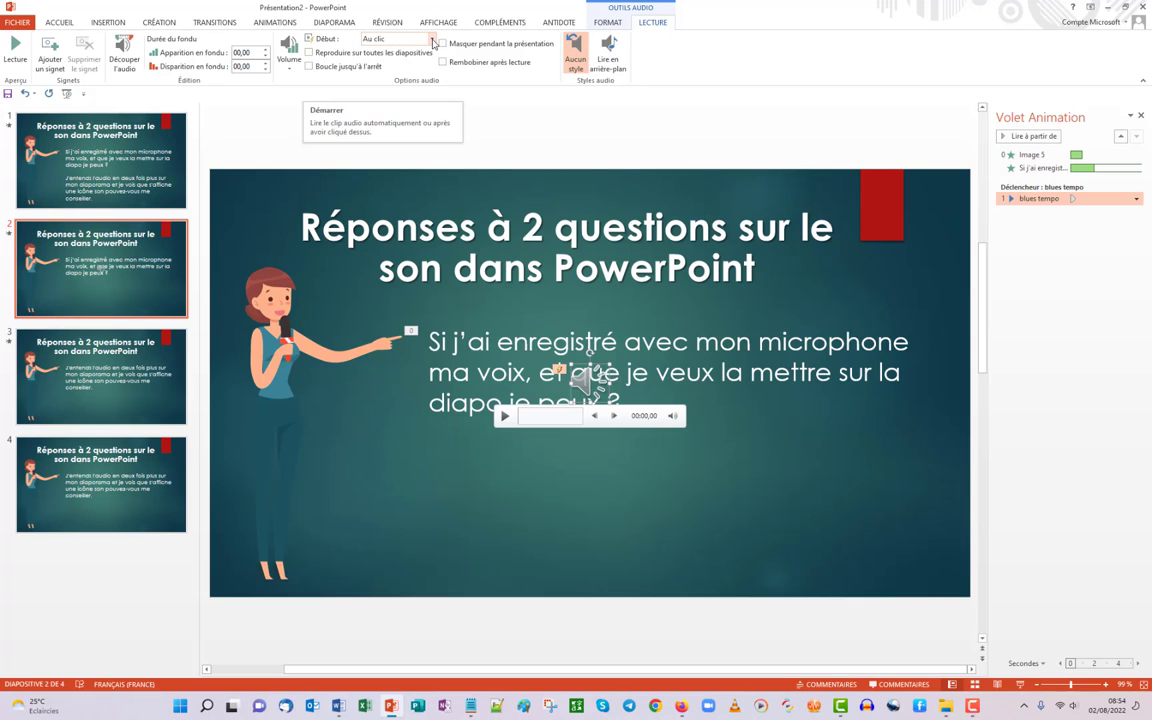
# Step: Set the blues tempo sound's Début to Automatiquement and choose a volume level
pyautogui.click(388, 40)
pyautogui.click(392, 53)
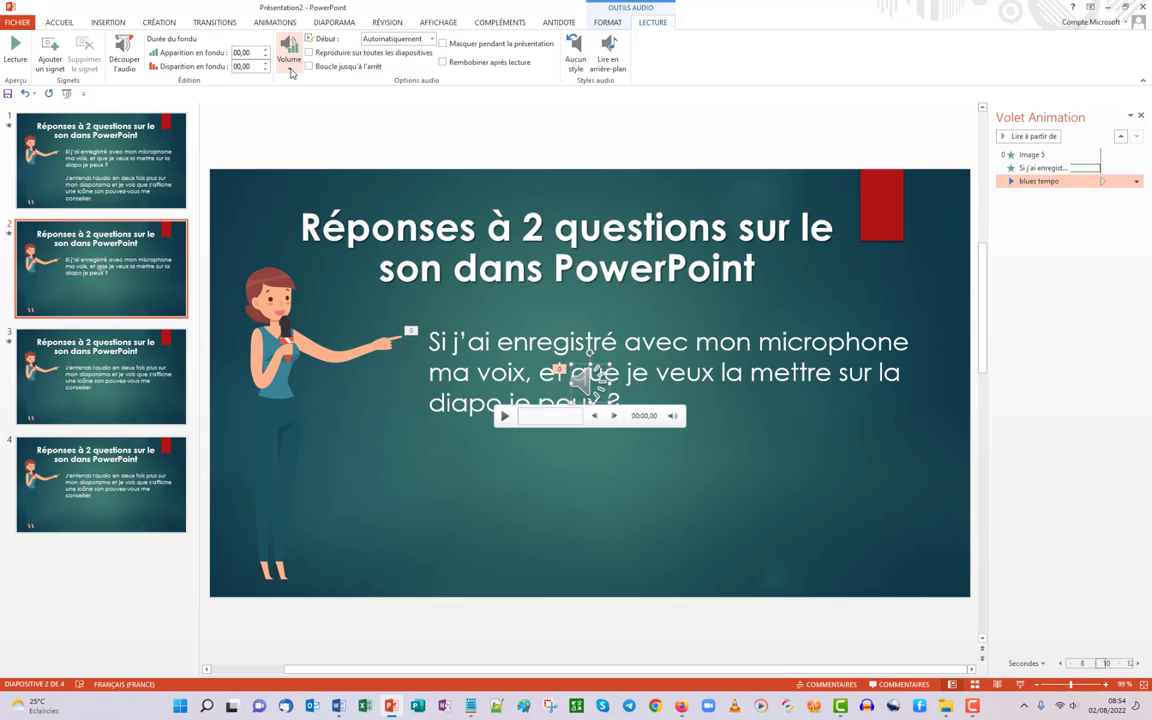
pyautogui.click(289, 68)
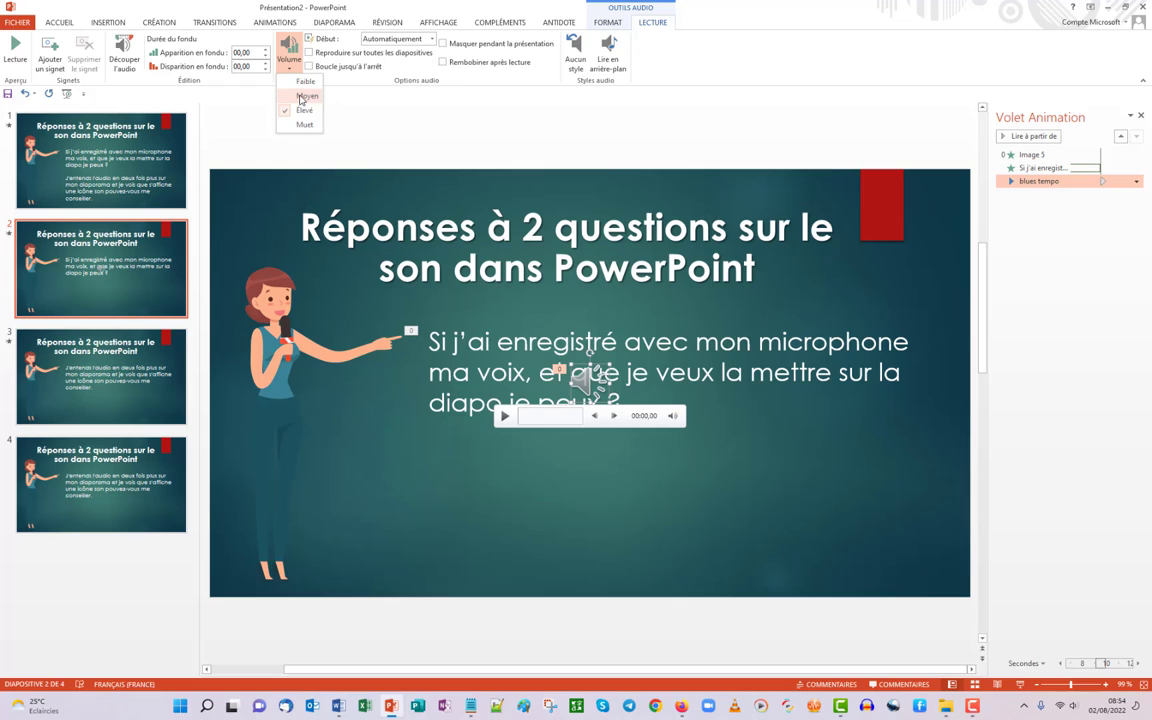
pyautogui.click(300, 104)
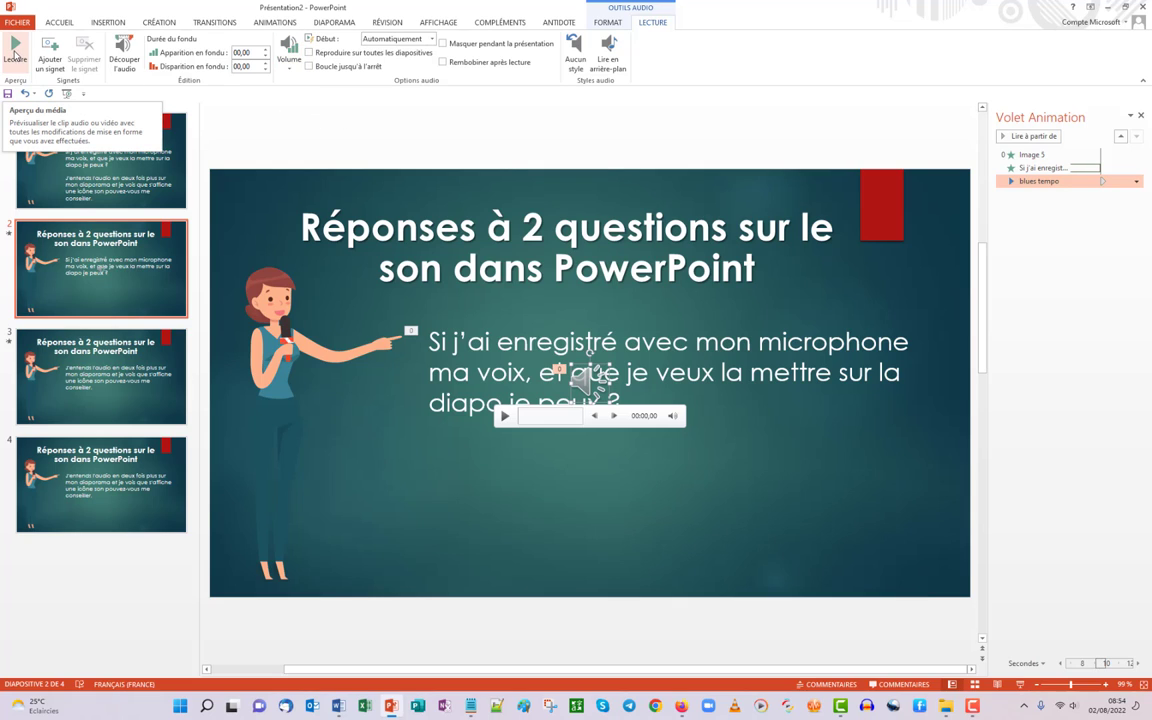
# Step: Preview the blues tempo clip, pausing it around 00:05,67
pyautogui.click(14, 52)
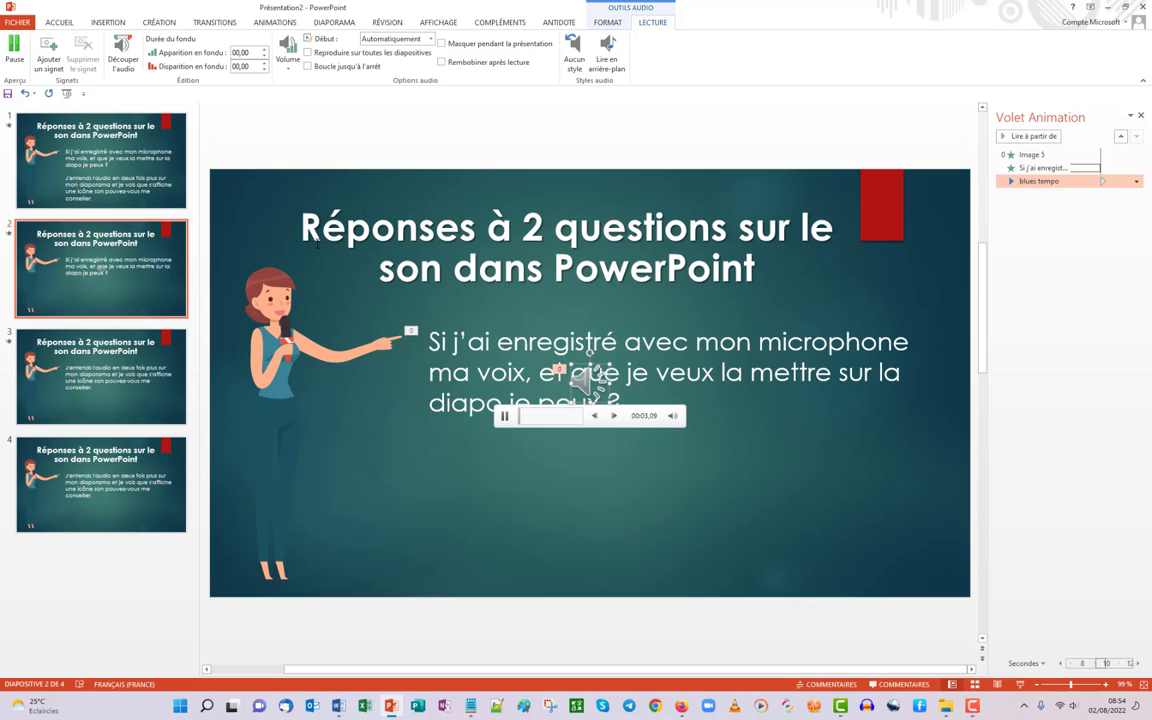
pyautogui.click(504, 416)
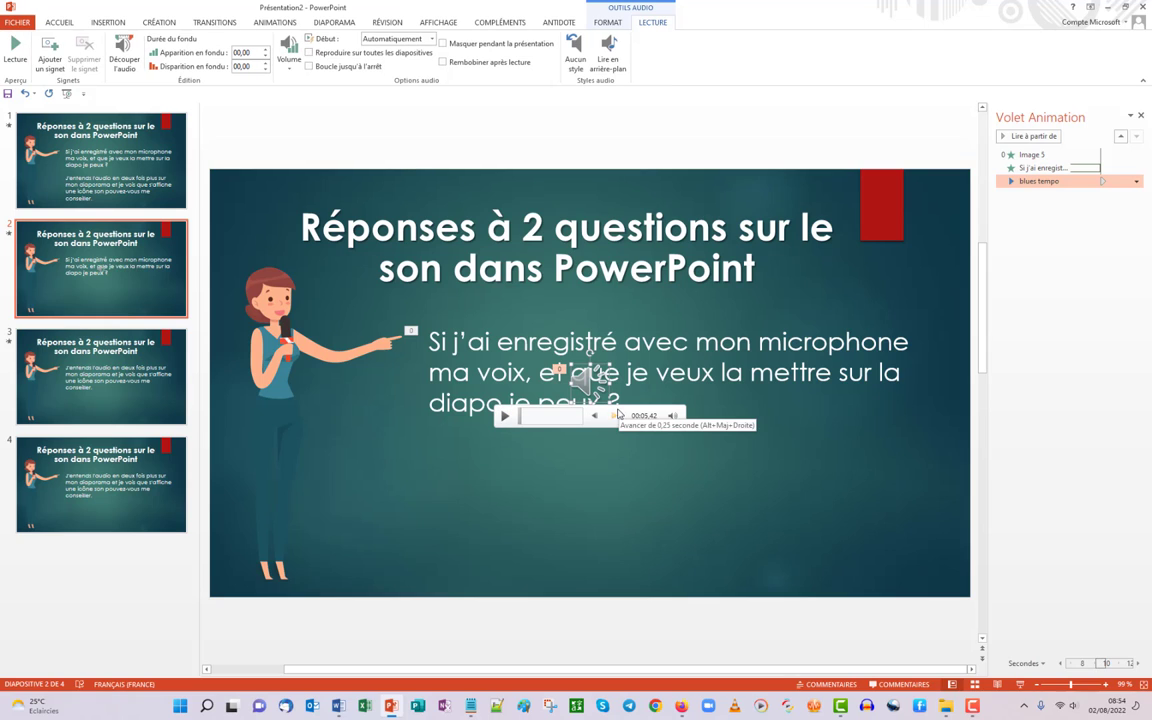
pyautogui.click(613, 417)
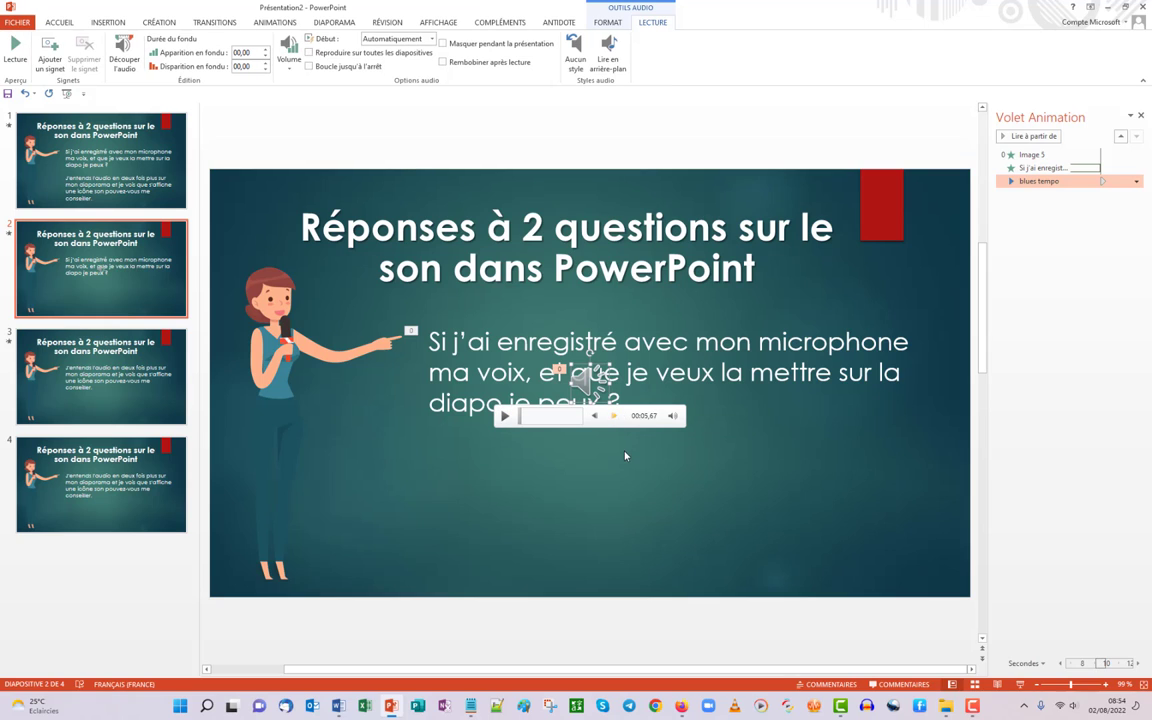
# Step: Move the speaker icon below slide 2, put blues tempo first, starting with the previous item
pyautogui.moveTo(585, 377); pyautogui.dragTo(617, 632)
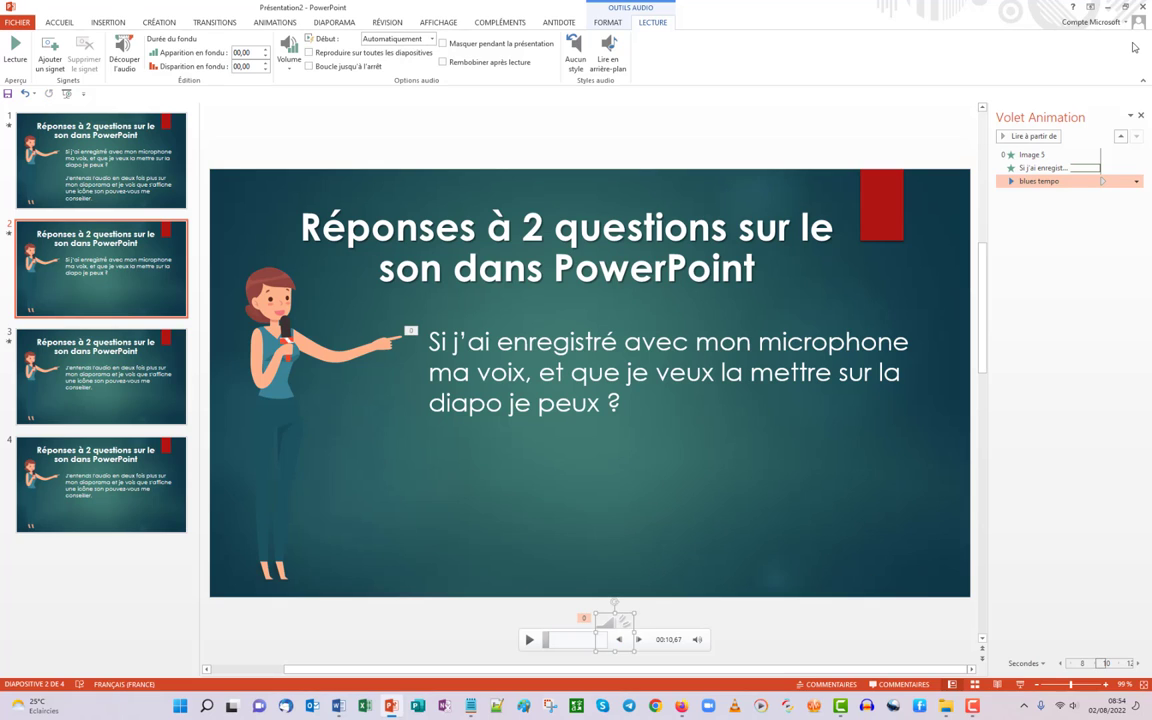
pyautogui.moveTo(1130, 181); pyautogui.dragTo(1120, 149)
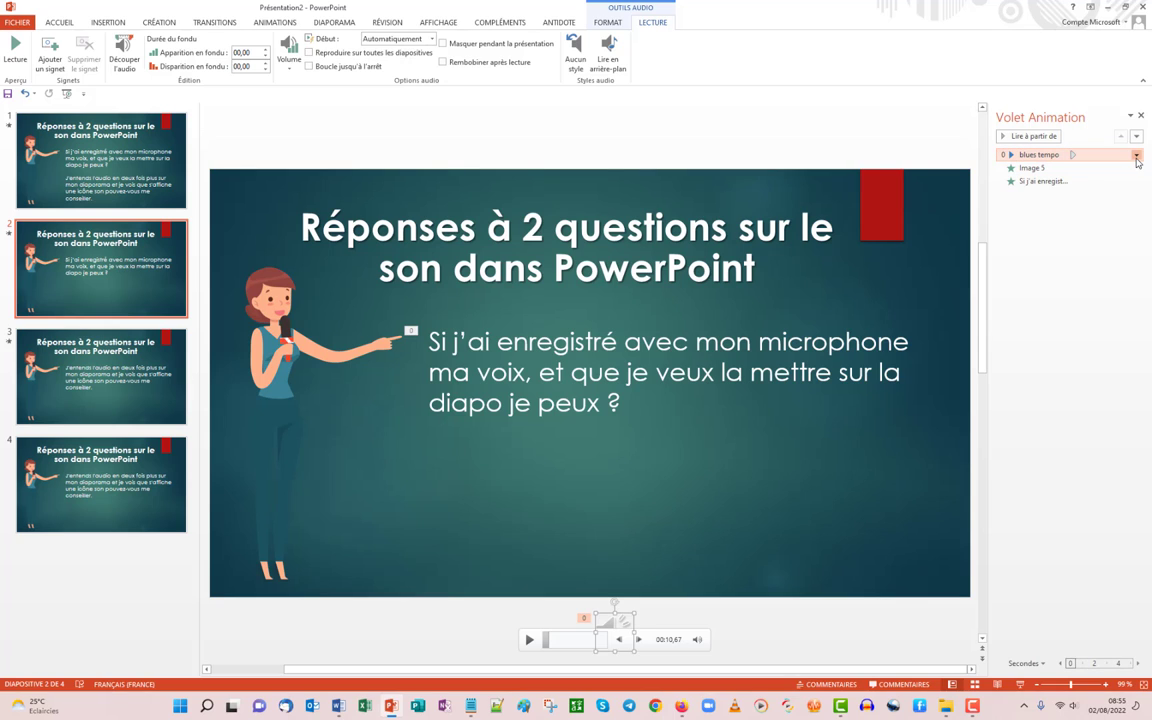
pyautogui.click(1137, 156)
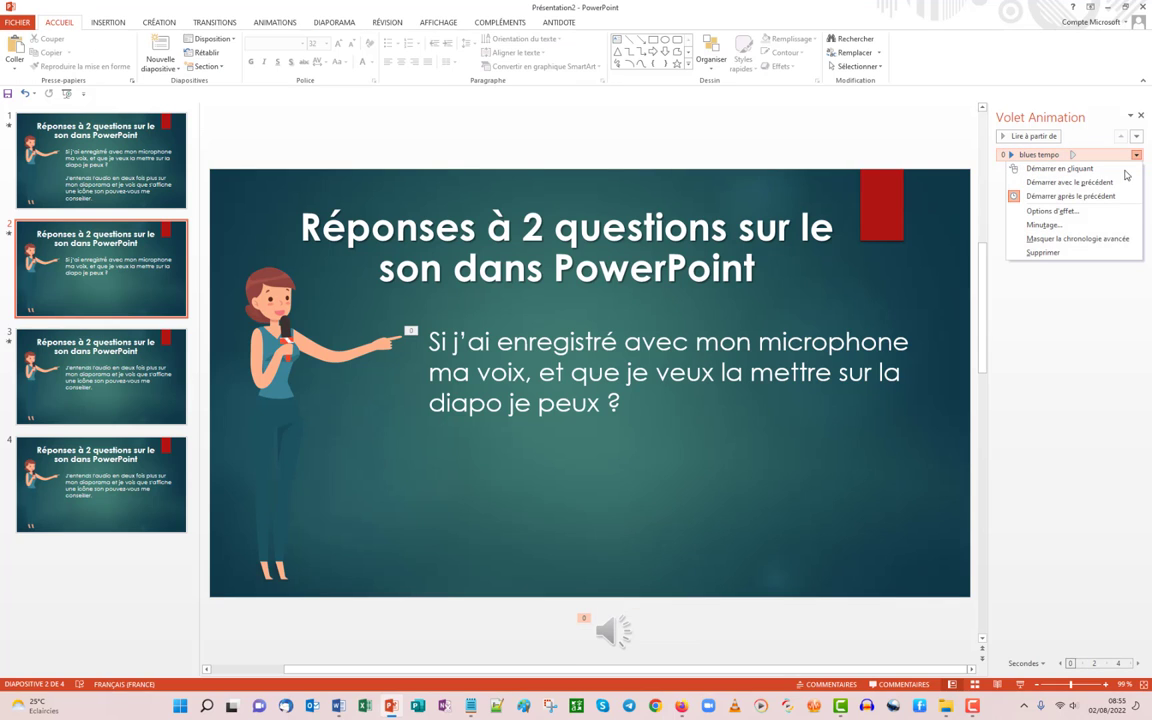
pyautogui.click(1090, 182)
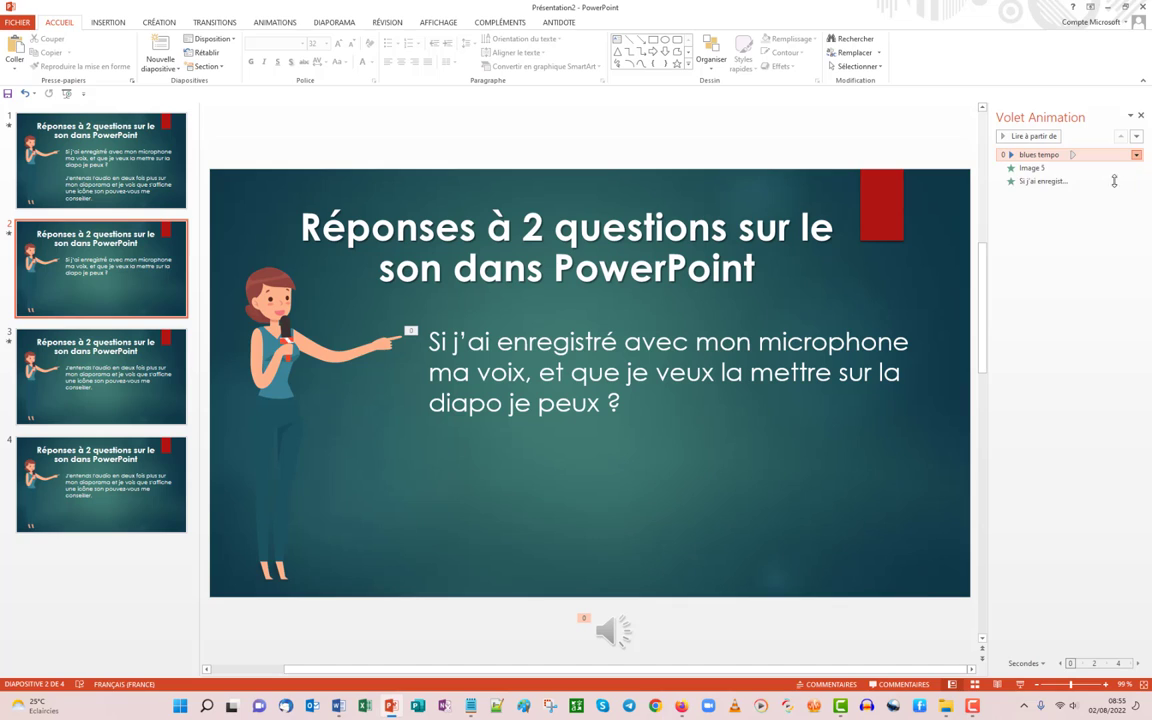
pyautogui.click(1113, 302)
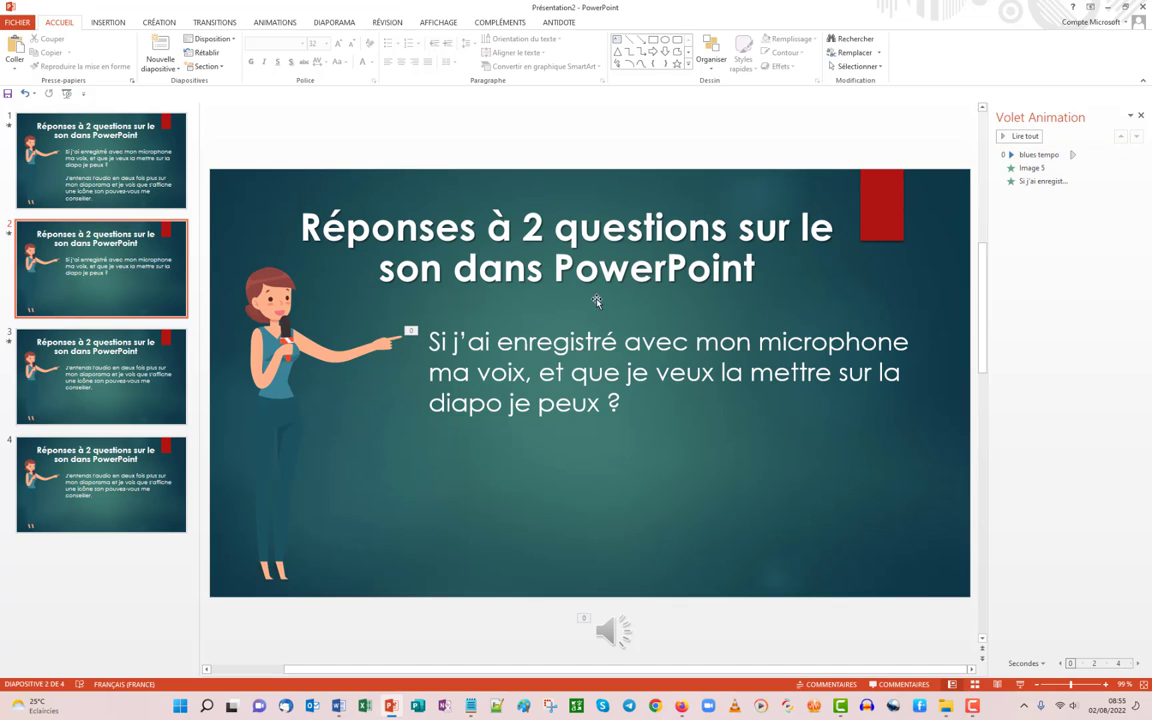
# Step: Preview the animations, then set Image 5 to Démarrer avec le précédent
pyautogui.click(8, 234)
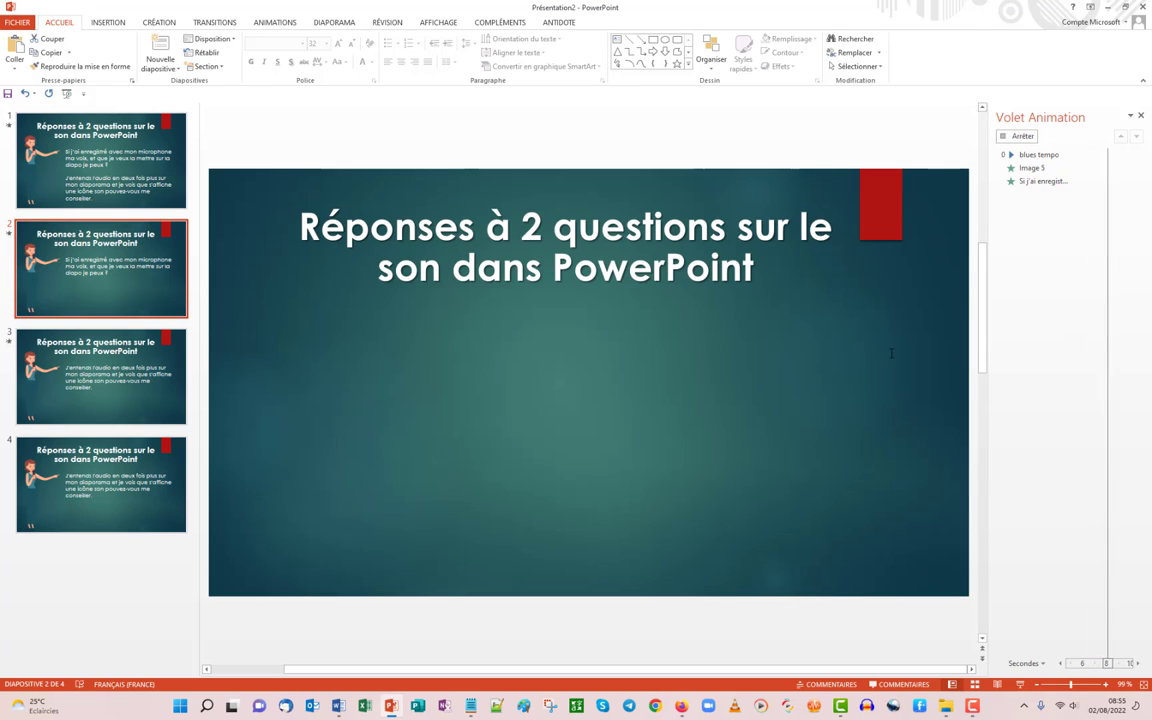
pyautogui.click(514, 308)
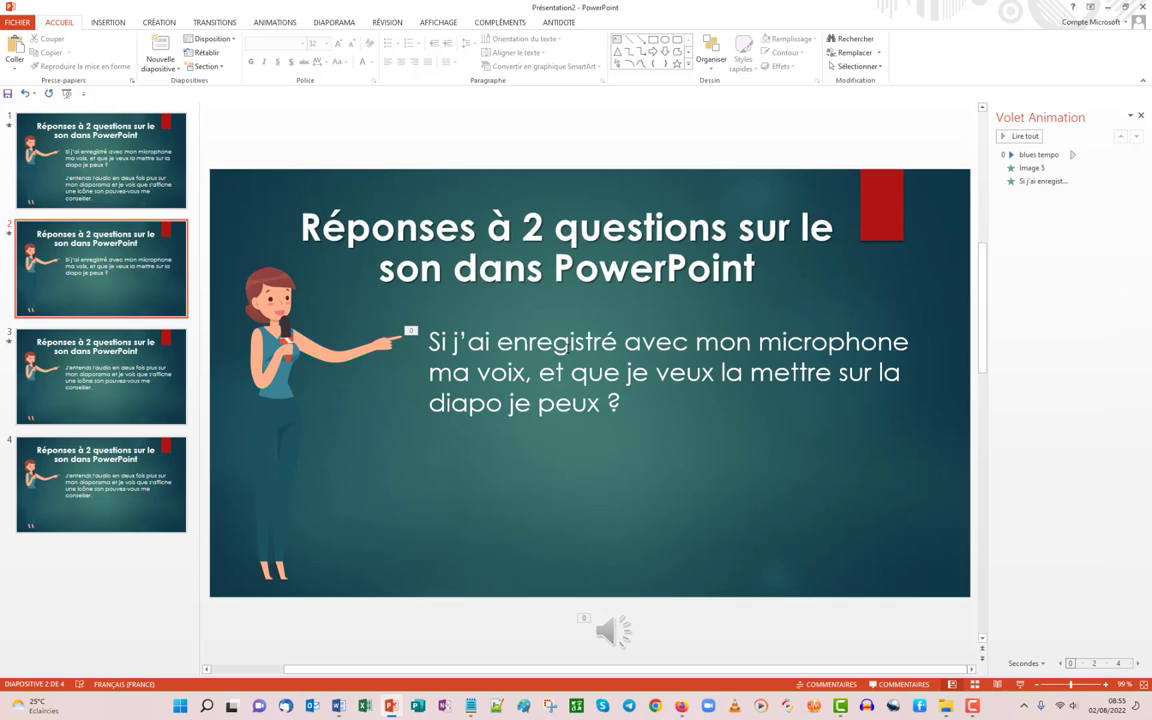
pyautogui.click(1090, 167)
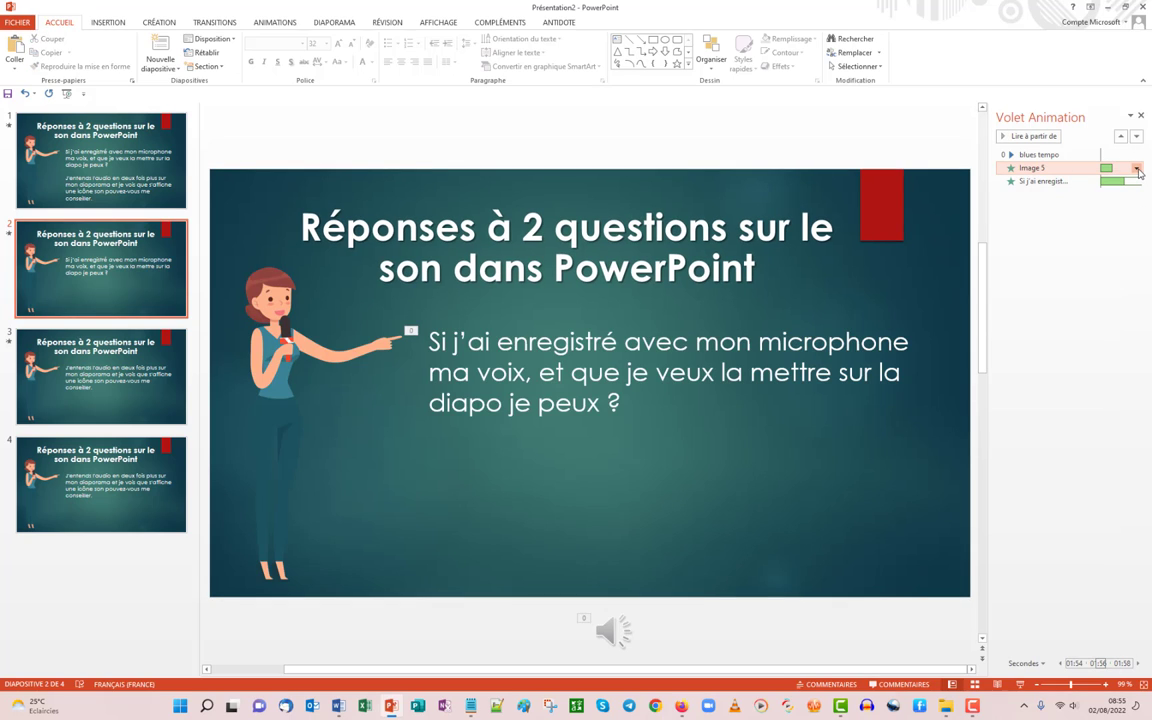
pyautogui.click(1136, 168)
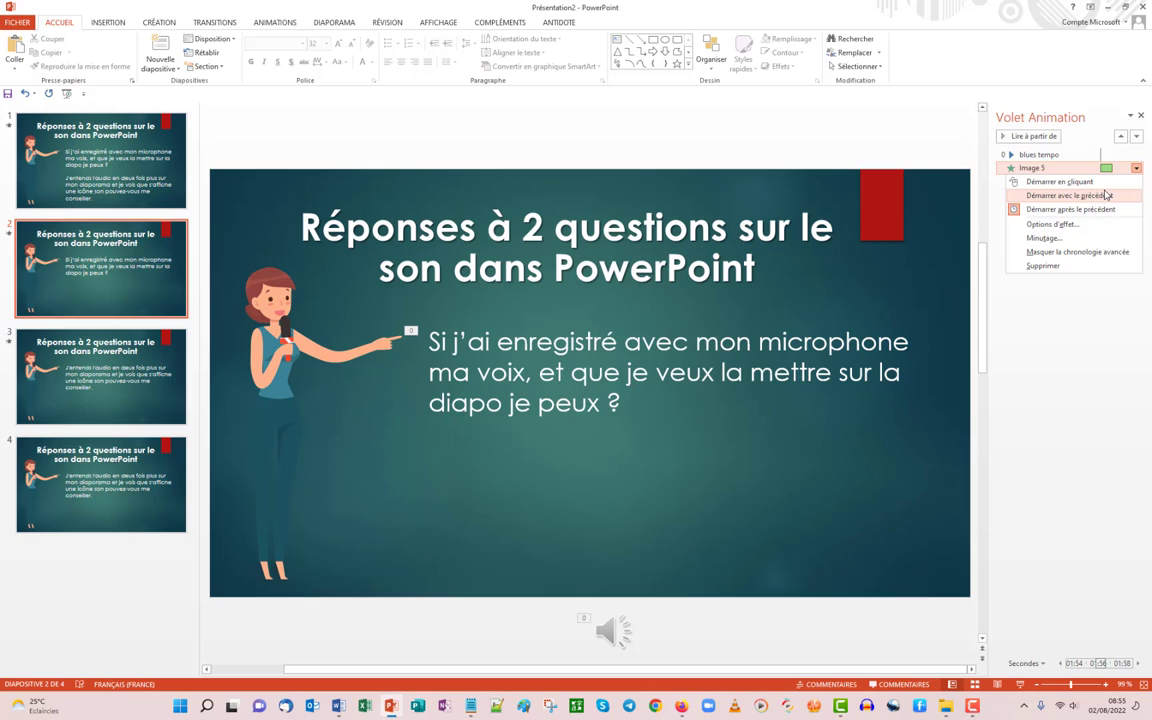
pyautogui.click(1101, 196)
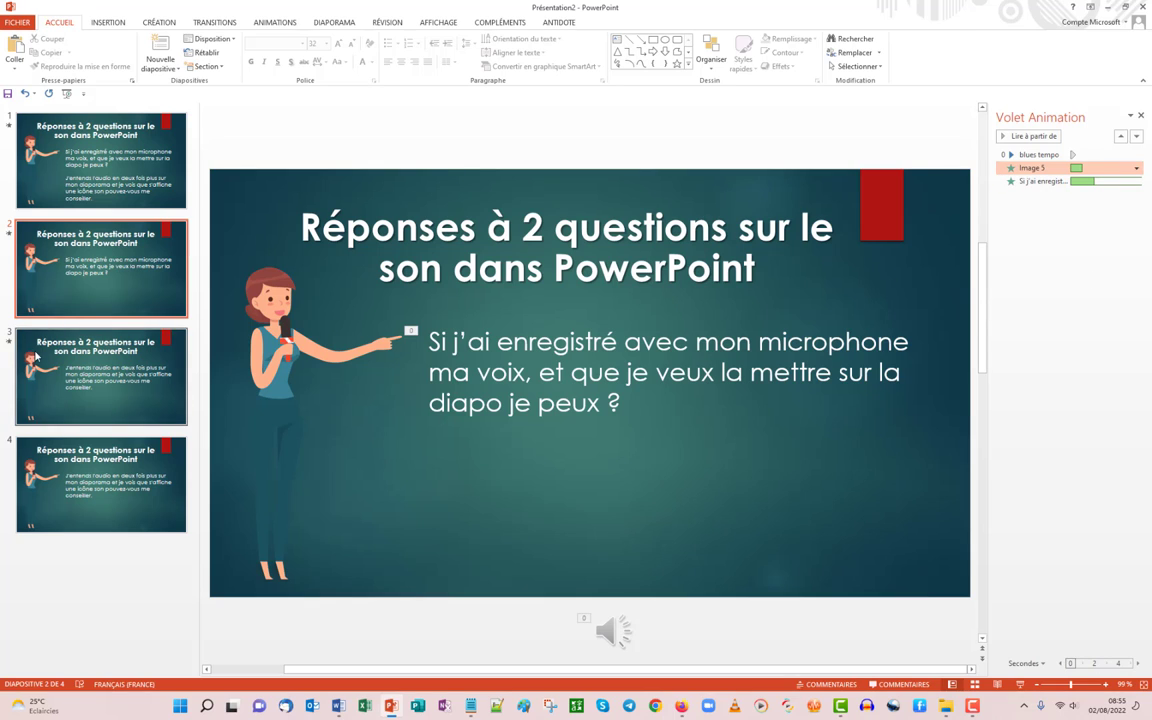
# Step: Preview slide 2's animations again, then switch to slide 3 about hearing the audio twice
pyautogui.click(9, 232)
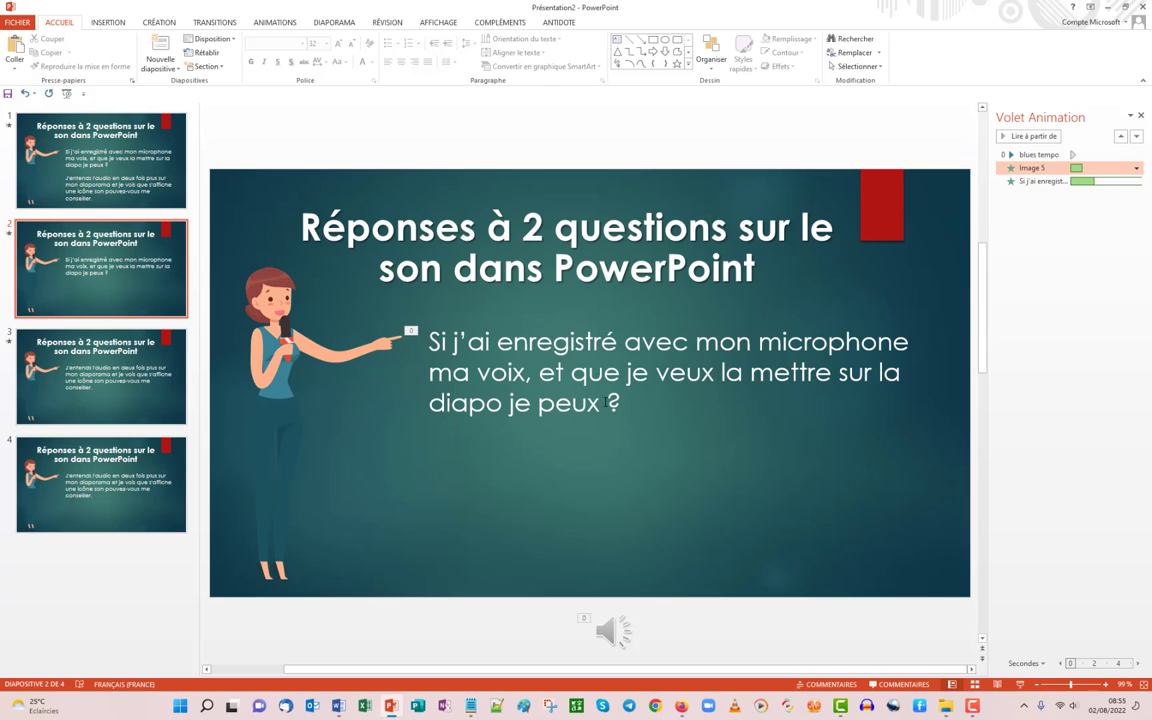
pyautogui.click(95, 345)
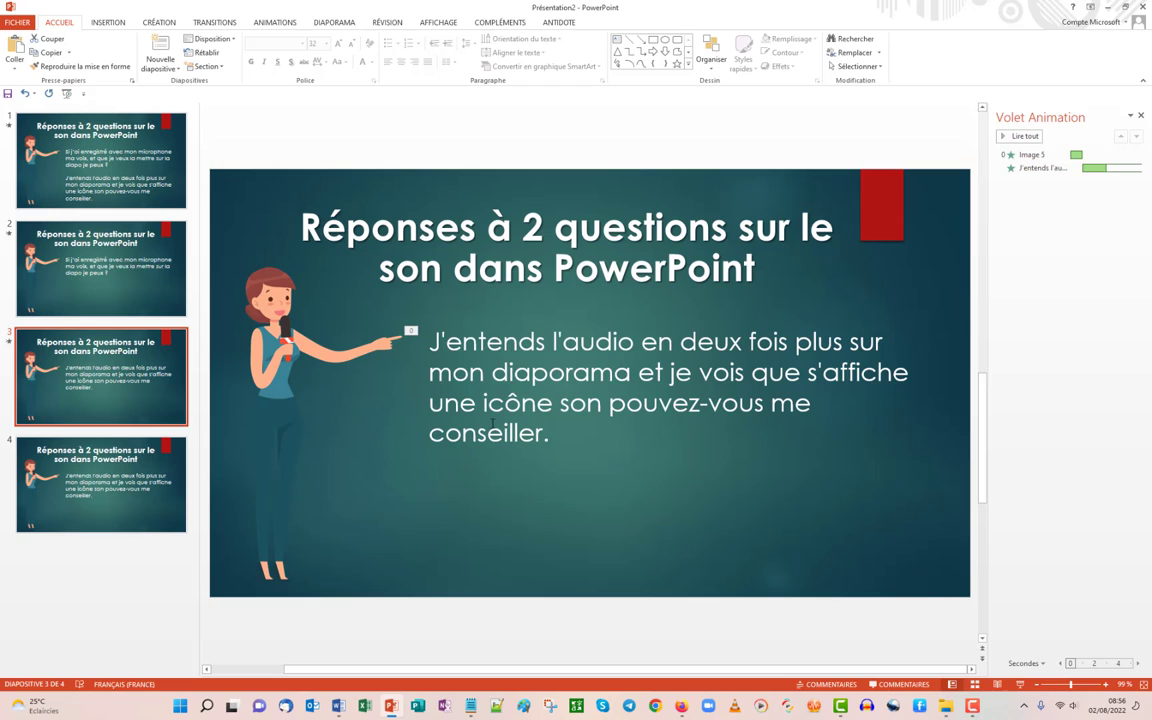
# Step: Open the Audio dropdown on the Insertion tab for slide 3
pyautogui.click(573, 443)
pyautogui.click(596, 476)
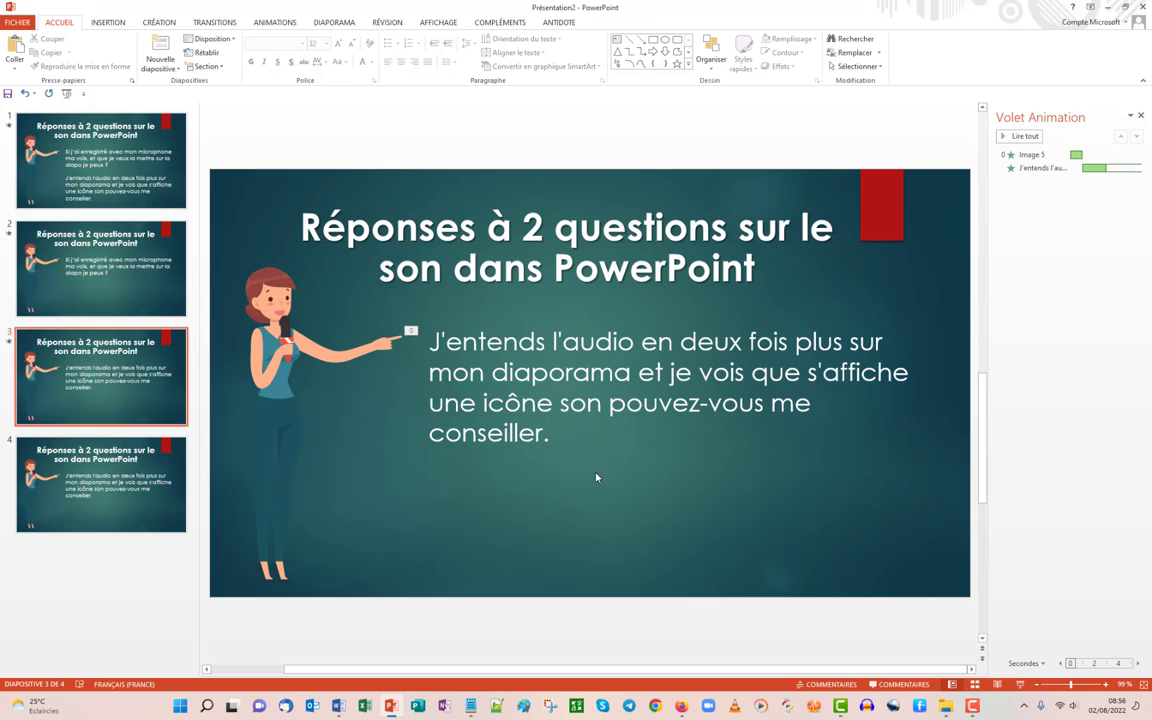
pyautogui.click(109, 24)
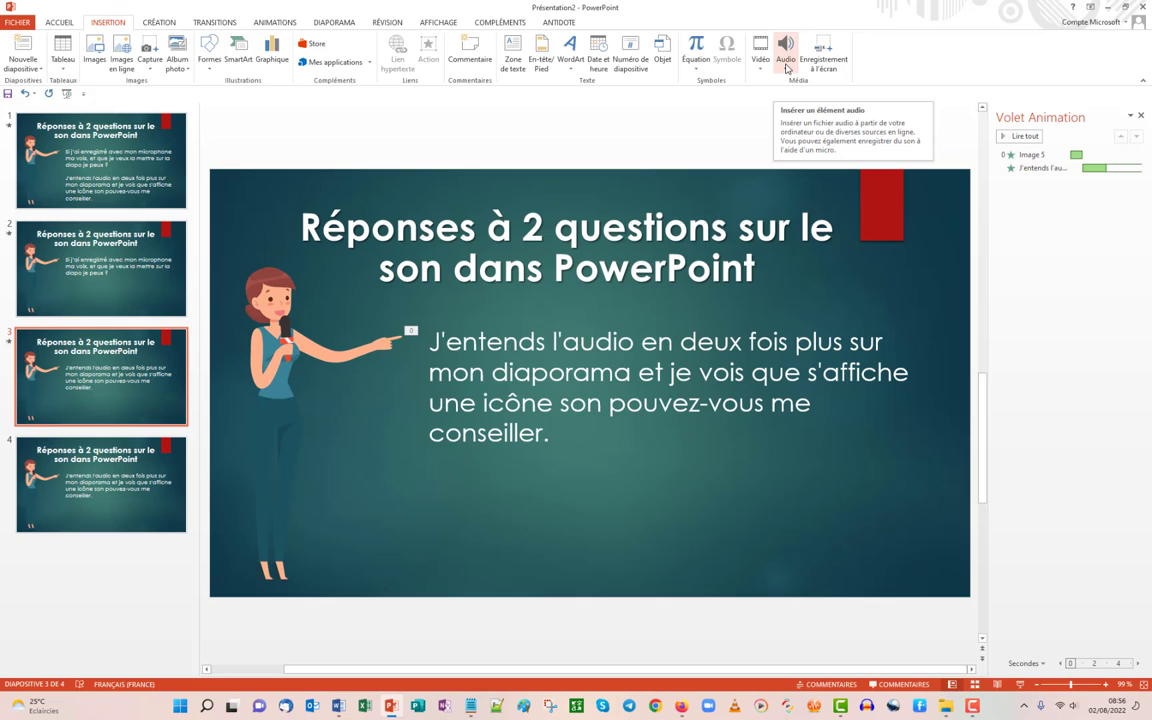
pyautogui.click(787, 66)
# Step: Record a roughly 6-second sound named 'problème' and insert it on slide 3
pyautogui.click(822, 96)
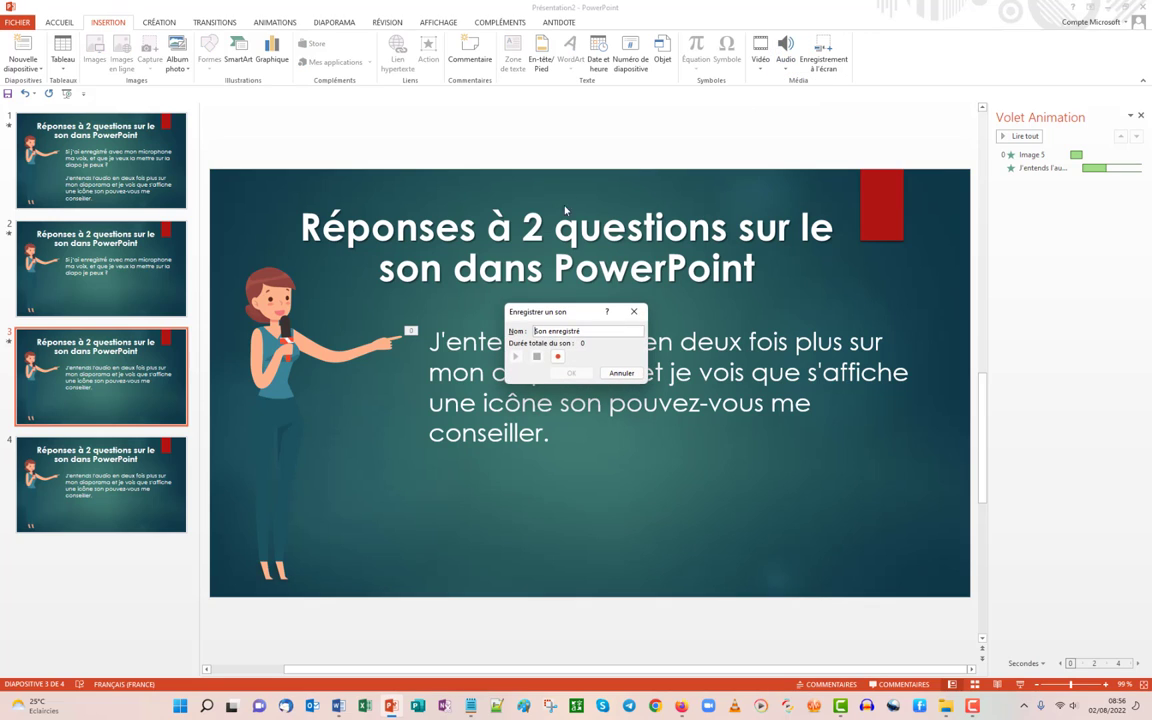
pyautogui.moveTo(597, 330); pyautogui.dragTo(527, 325)
pyautogui.write('problème')
pyautogui.moveTo(581, 316); pyautogui.dragTo(580, 494)
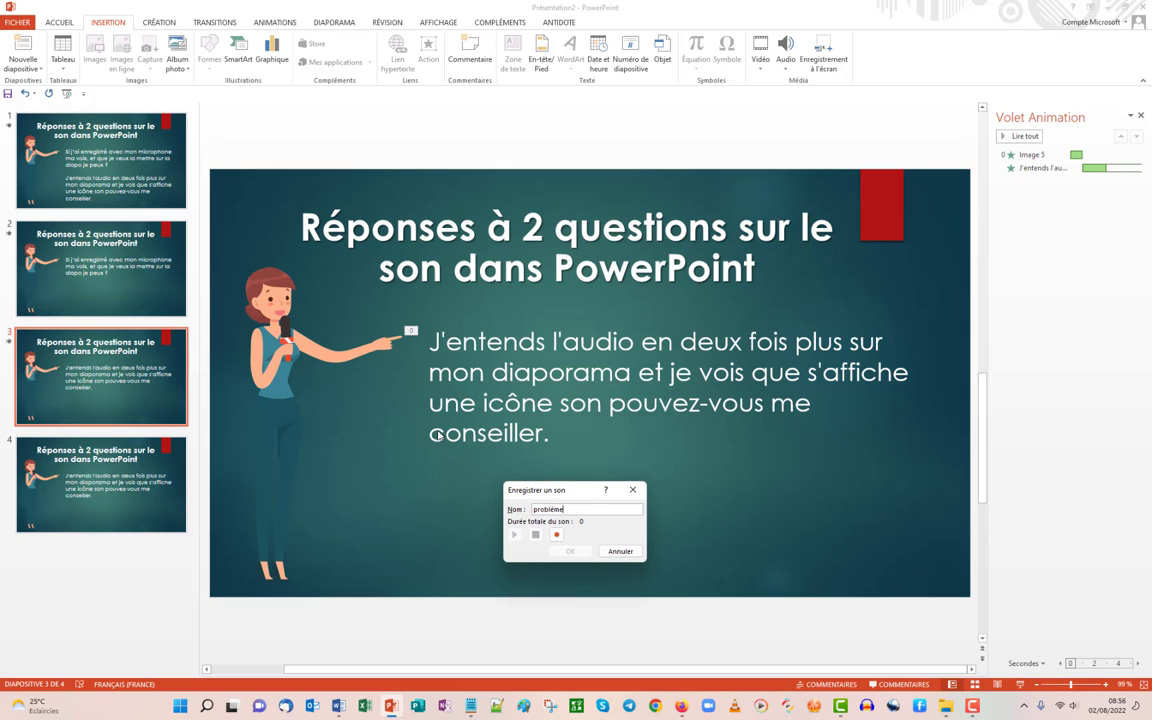
pyautogui.click(557, 535)
pyautogui.click(570, 551)
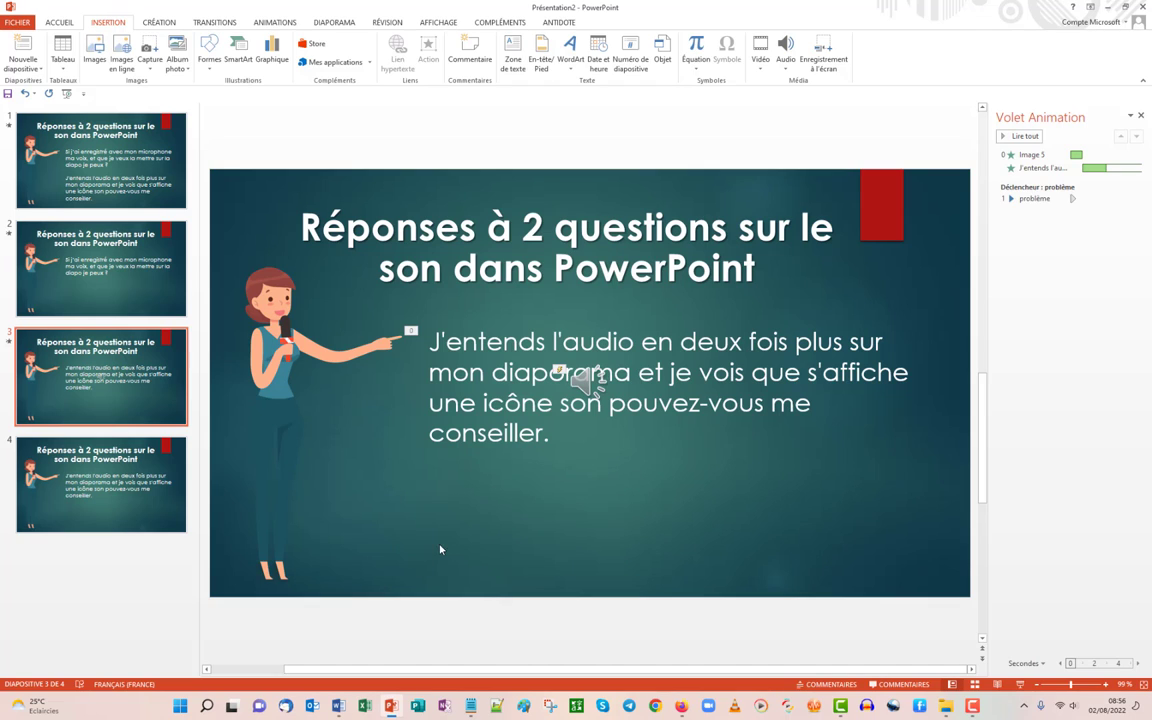
# Step: Drag the problème speaker icon below slide 3, clear of the question text, and show its playback options
pyautogui.moveTo(586, 382)
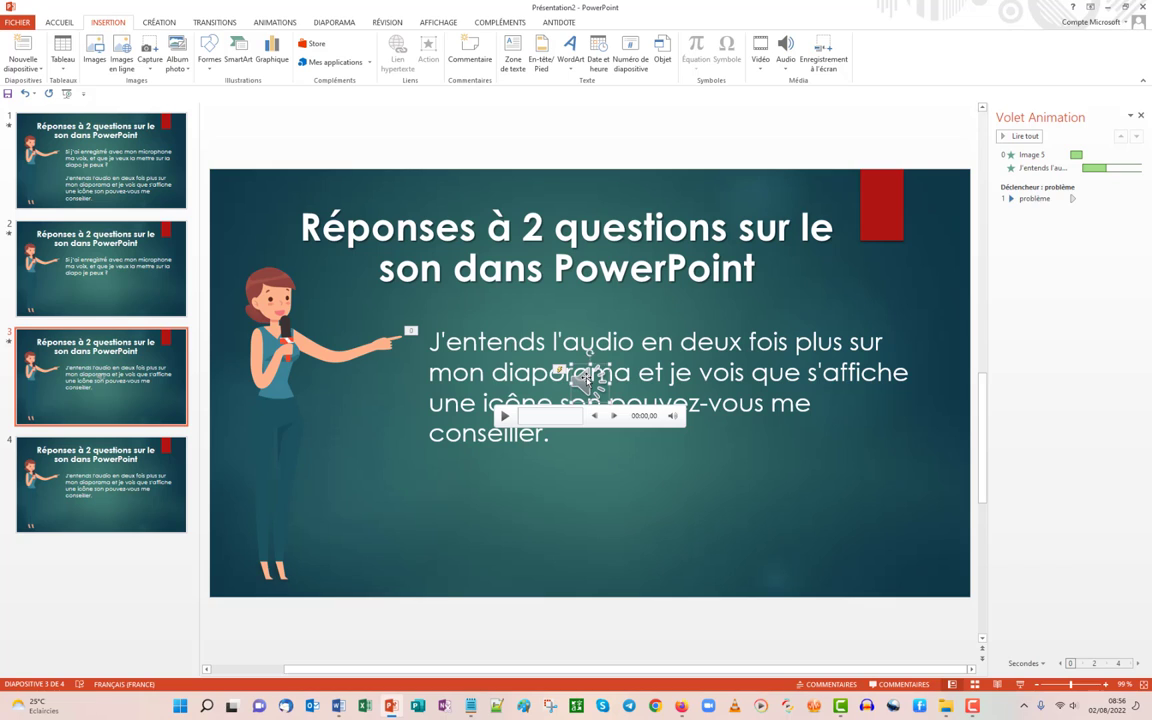
pyautogui.moveTo(587, 378); pyautogui.dragTo(600, 636)
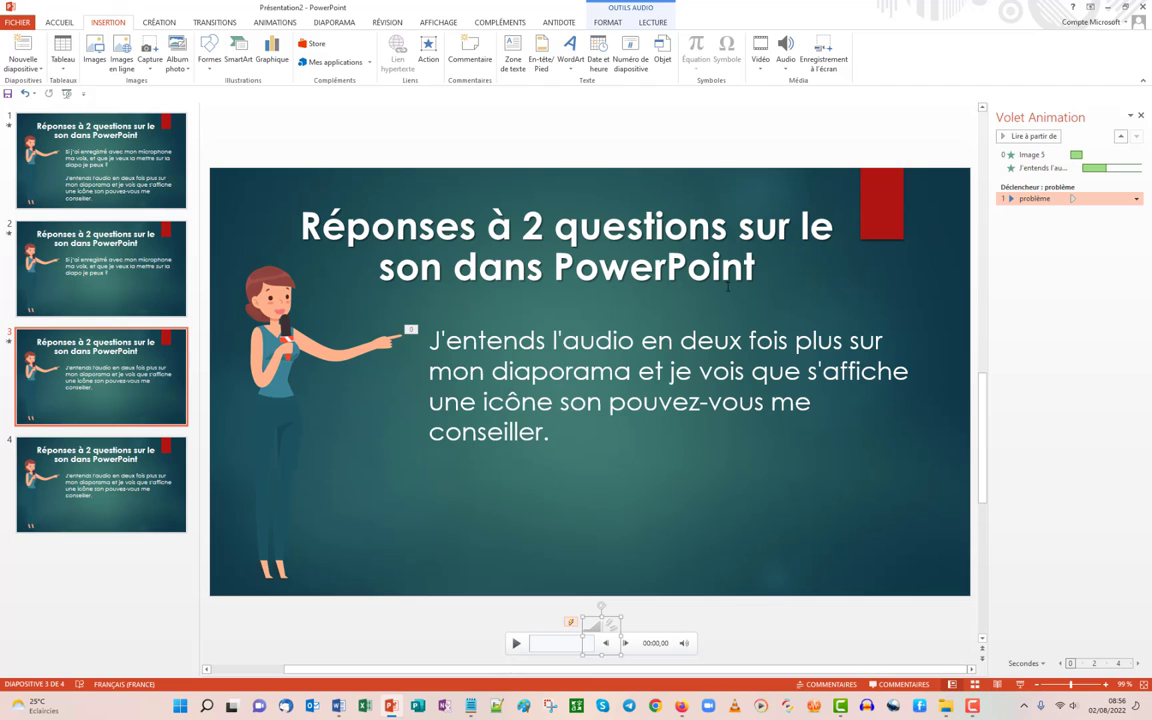
pyautogui.click(651, 23)
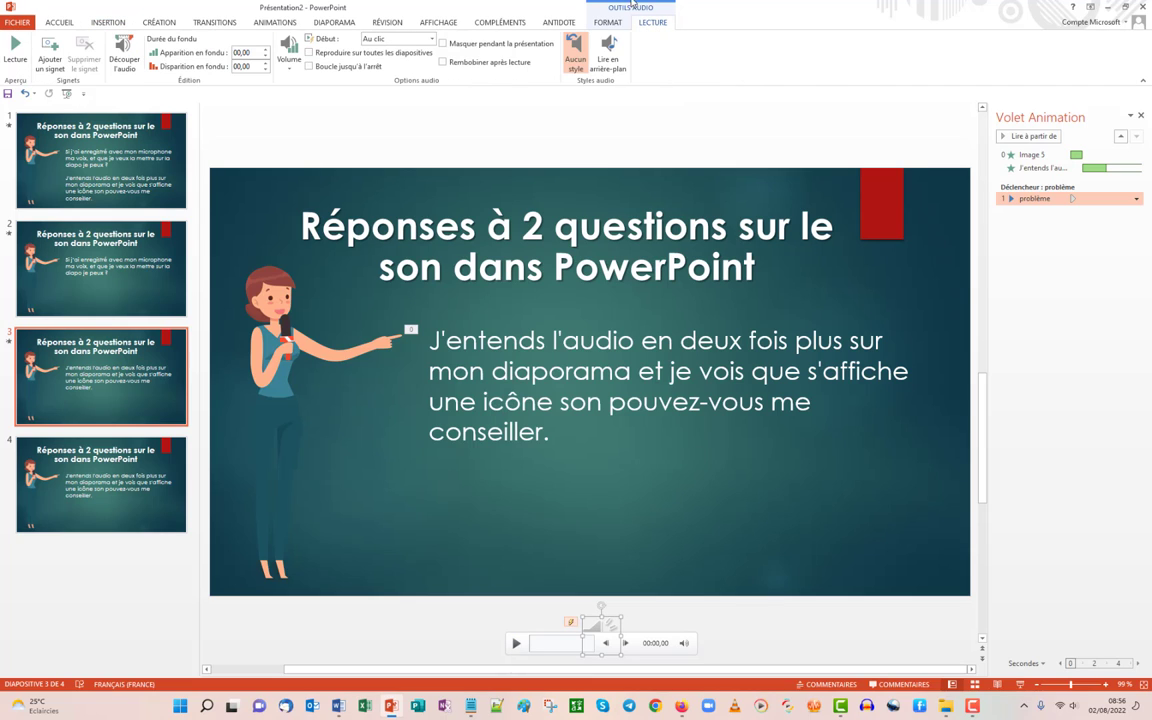
# Step: Set the problème sound to start Automatiquement at medium volume and play it to test
pyautogui.click(431, 39)
pyautogui.click(388, 57)
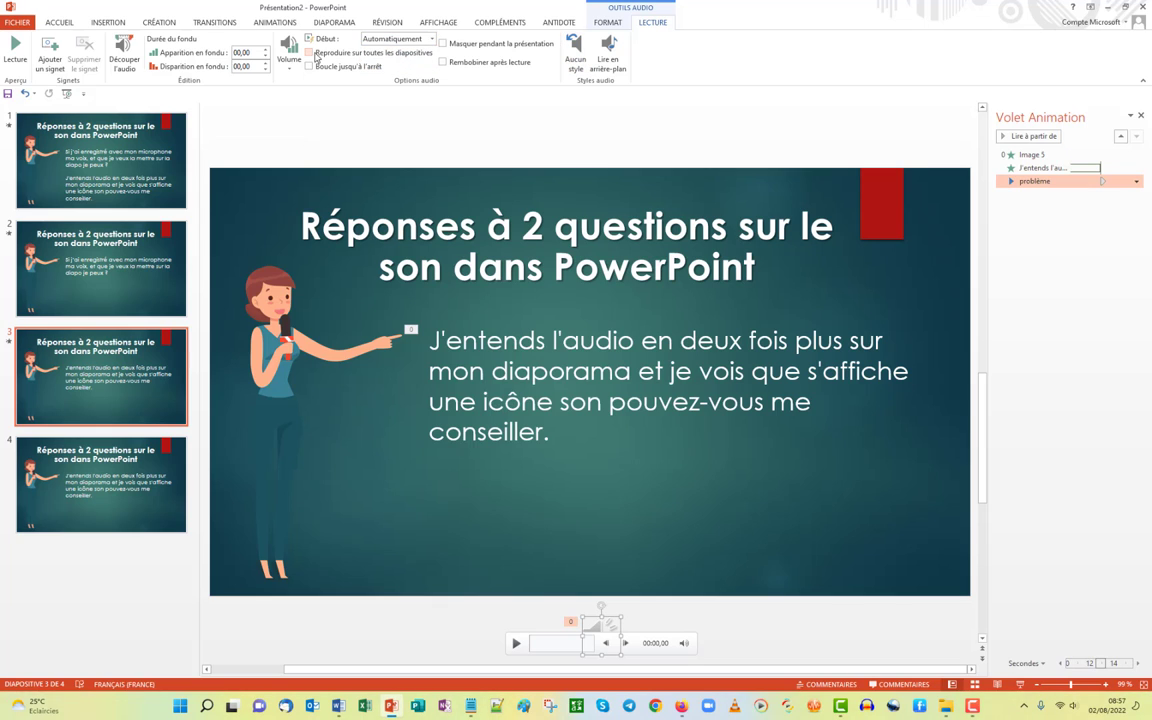
pyautogui.click(289, 62)
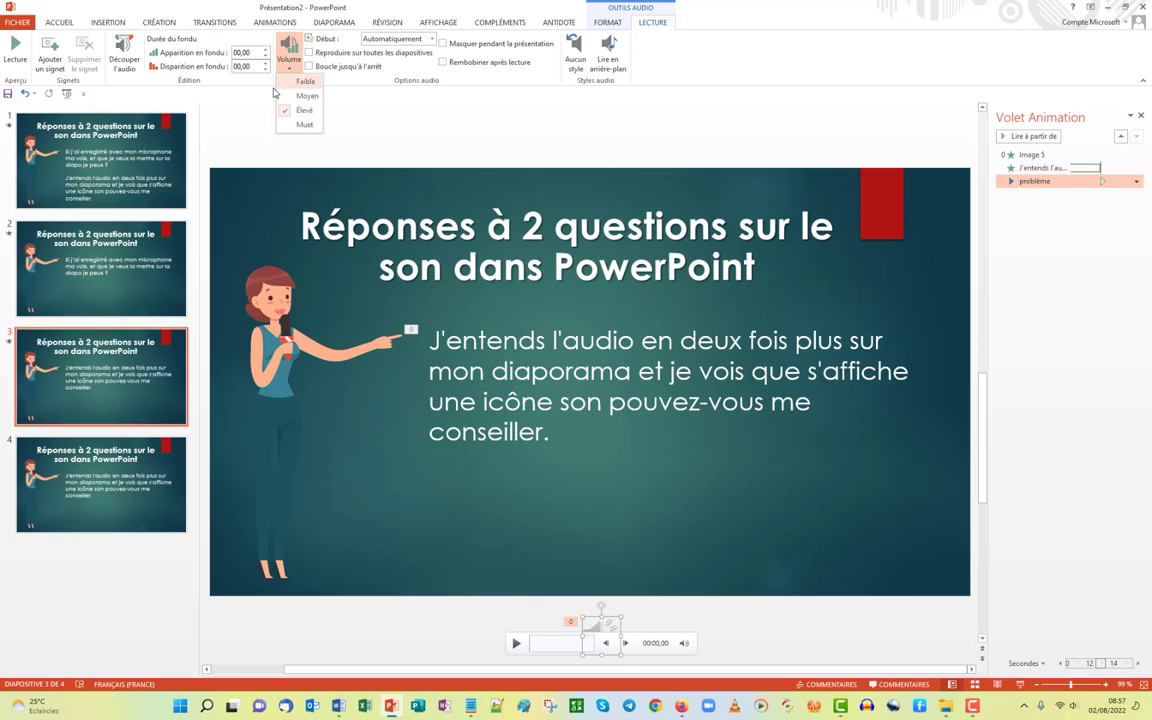
pyautogui.click(308, 97)
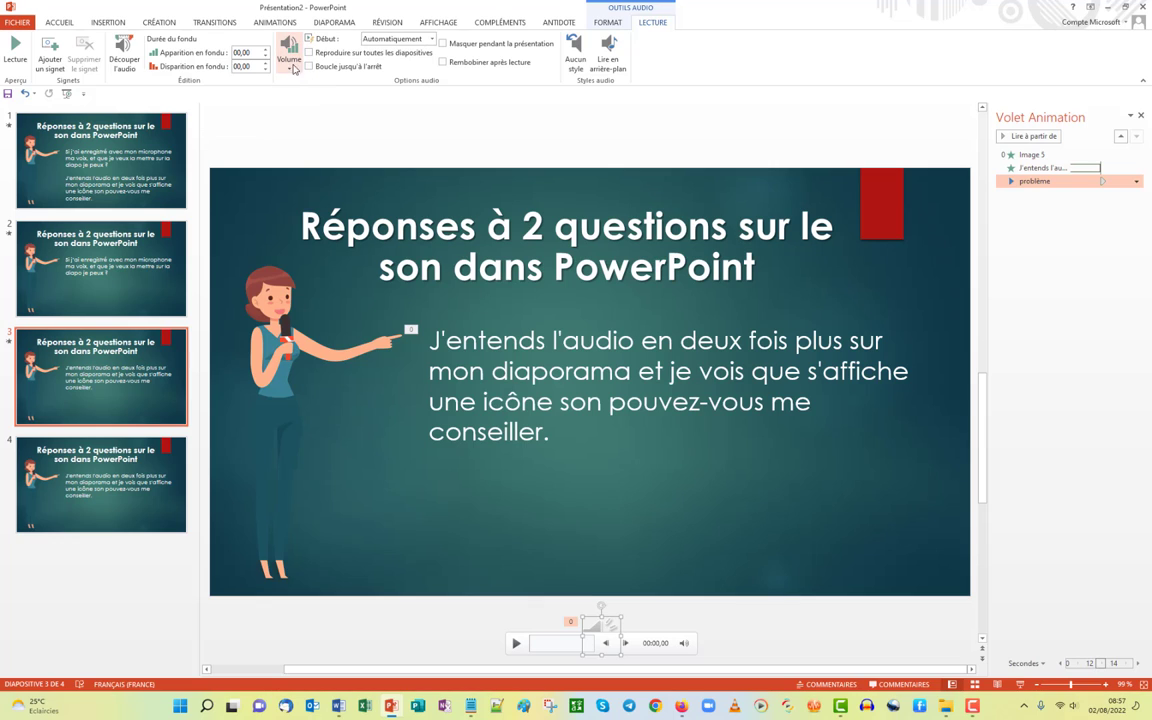
pyautogui.click(282, 68)
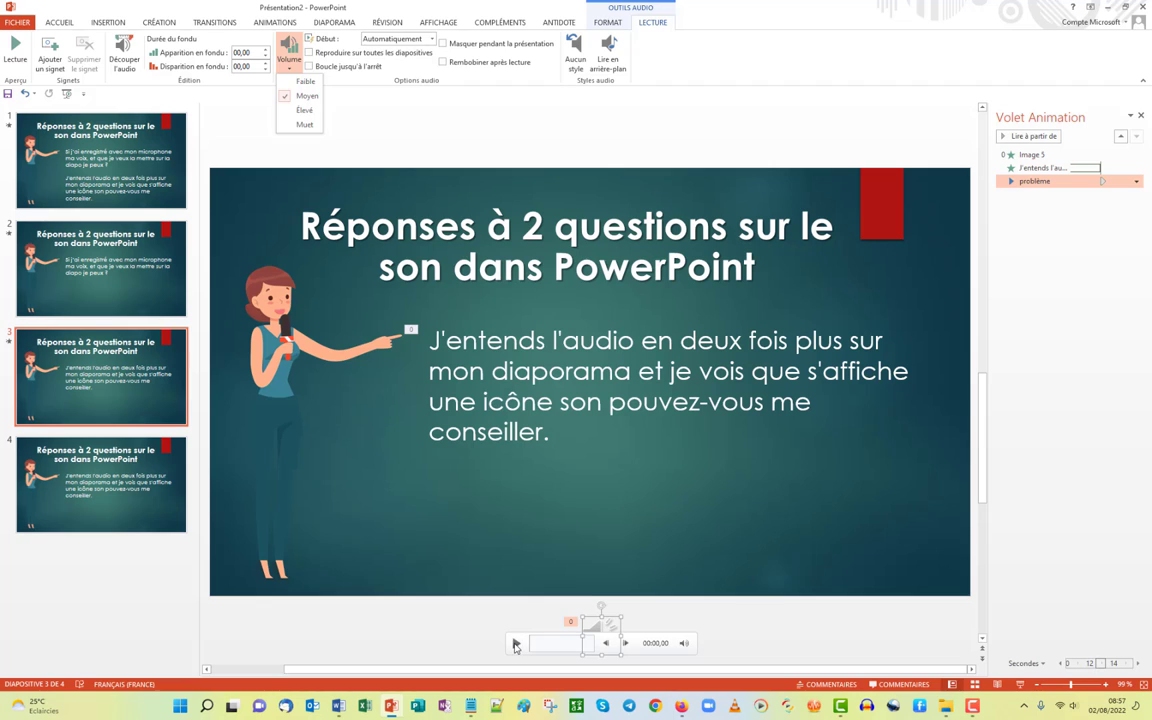
pyautogui.click(515, 643)
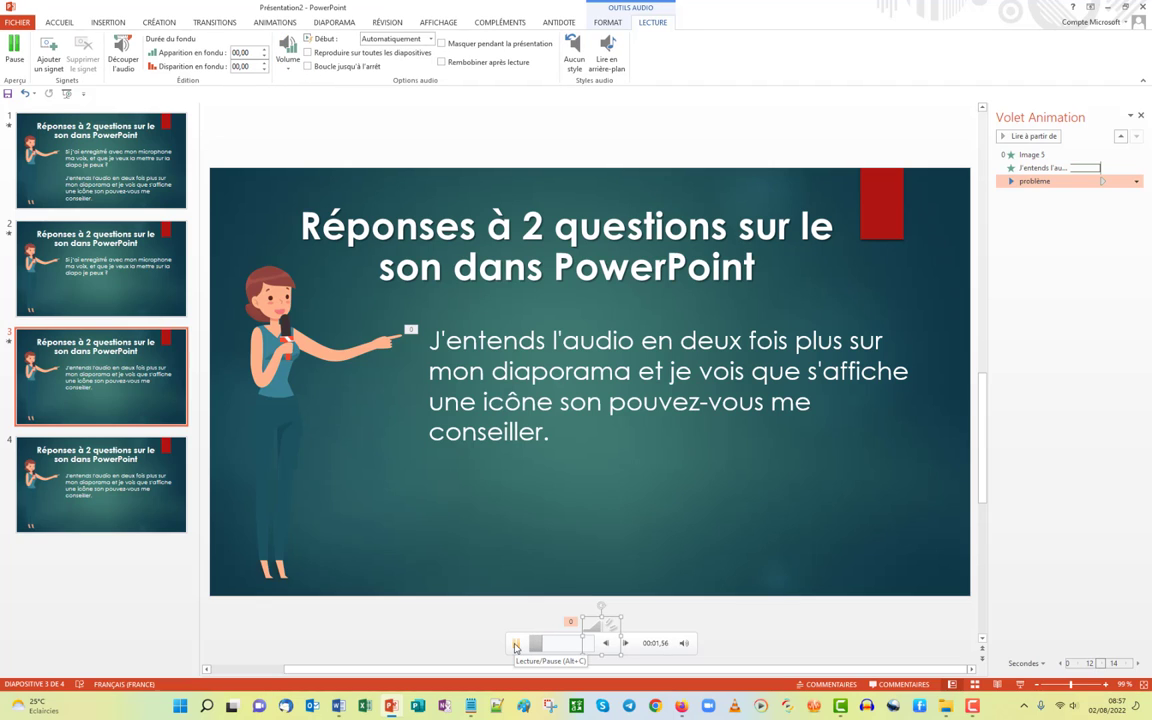
# Step: Pick another volume level for the speaker icon and replay the sound to check it
pyautogui.click(449, 637)
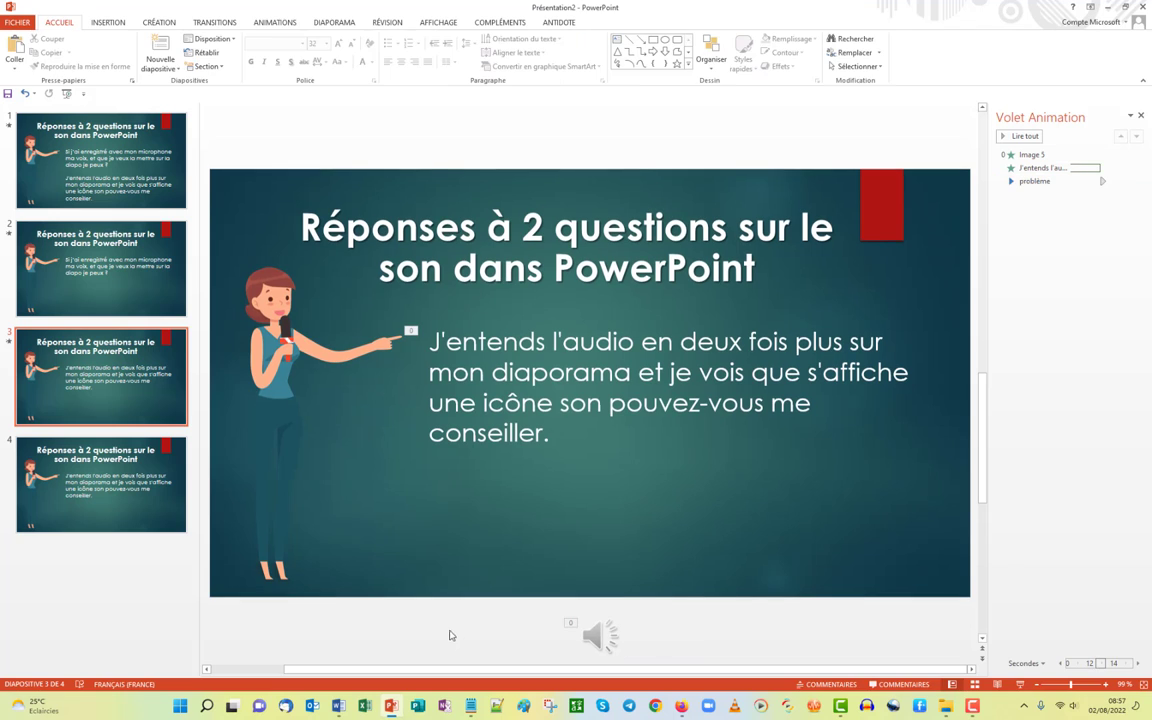
pyautogui.click(613, 625)
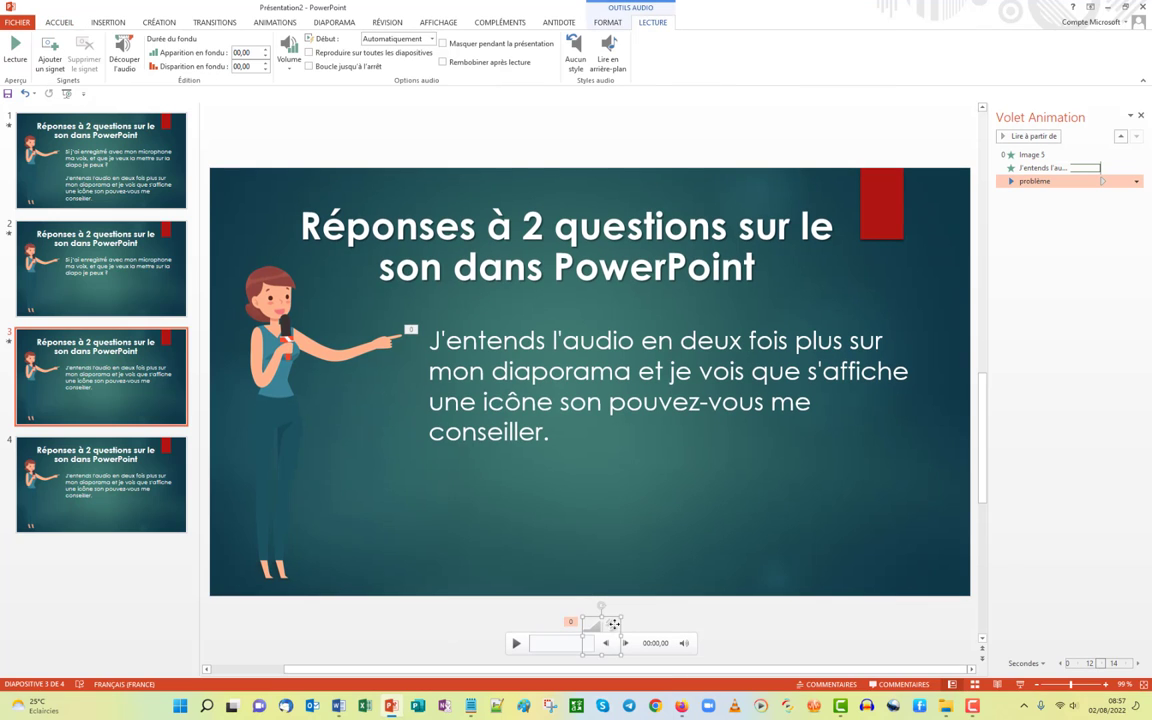
pyautogui.click(288, 50)
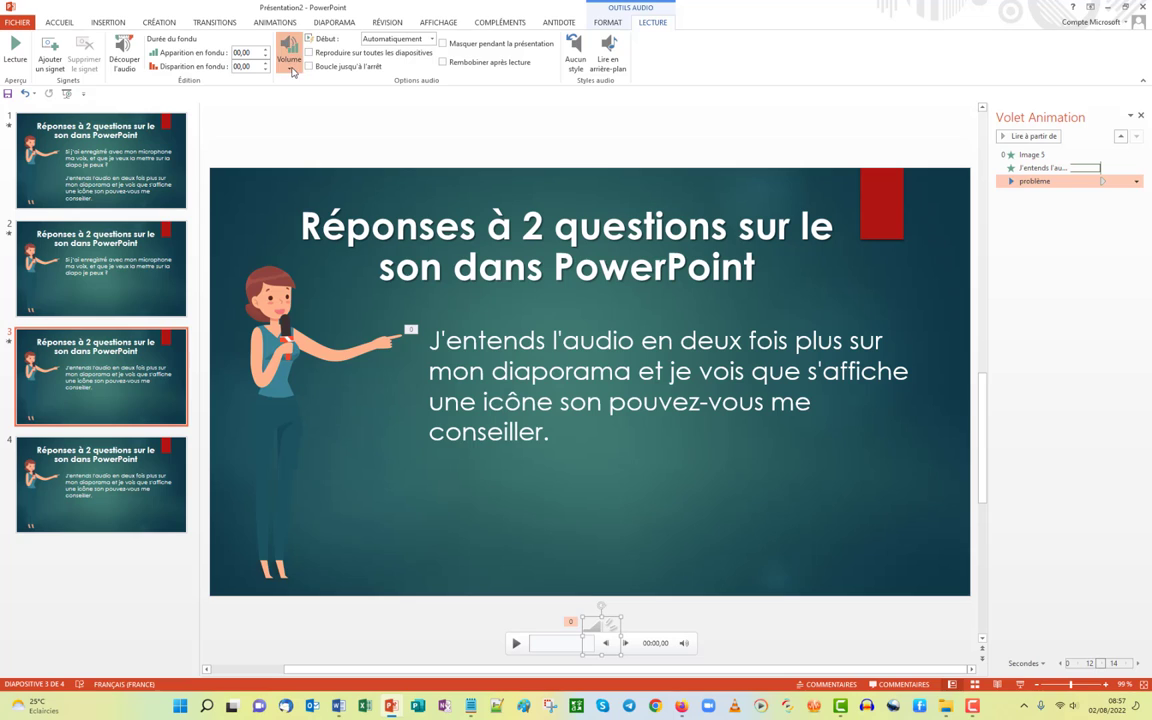
pyautogui.click(290, 104)
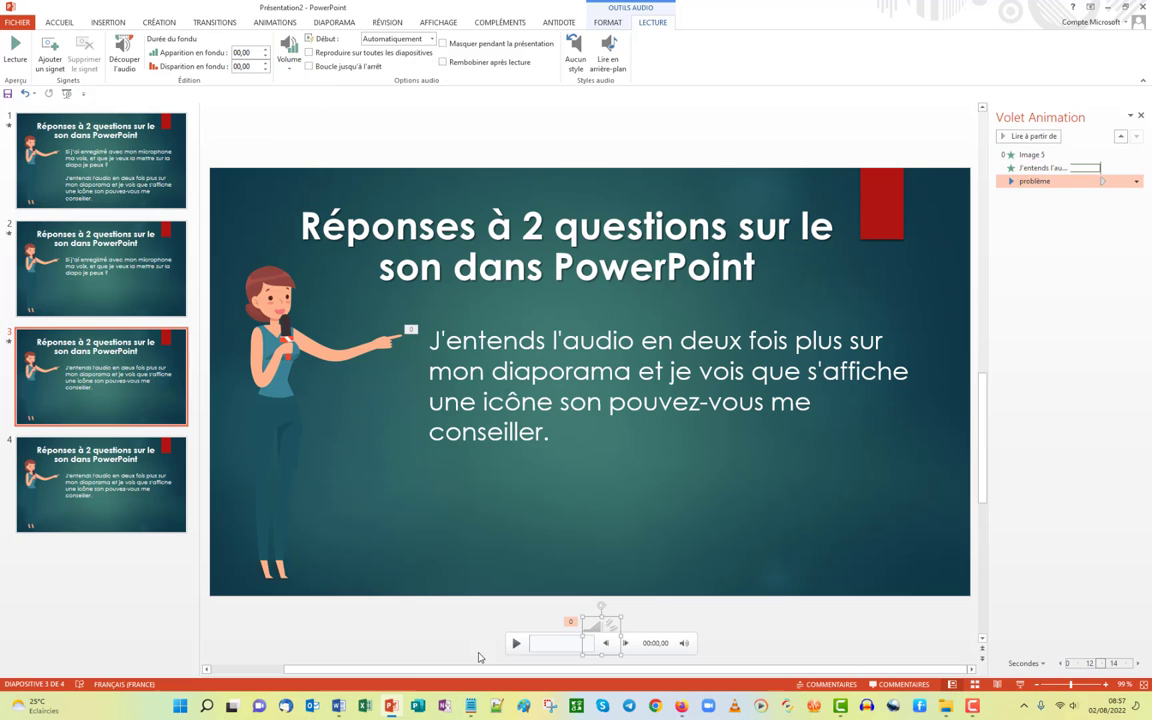
pyautogui.hotkey('alt', 'p')
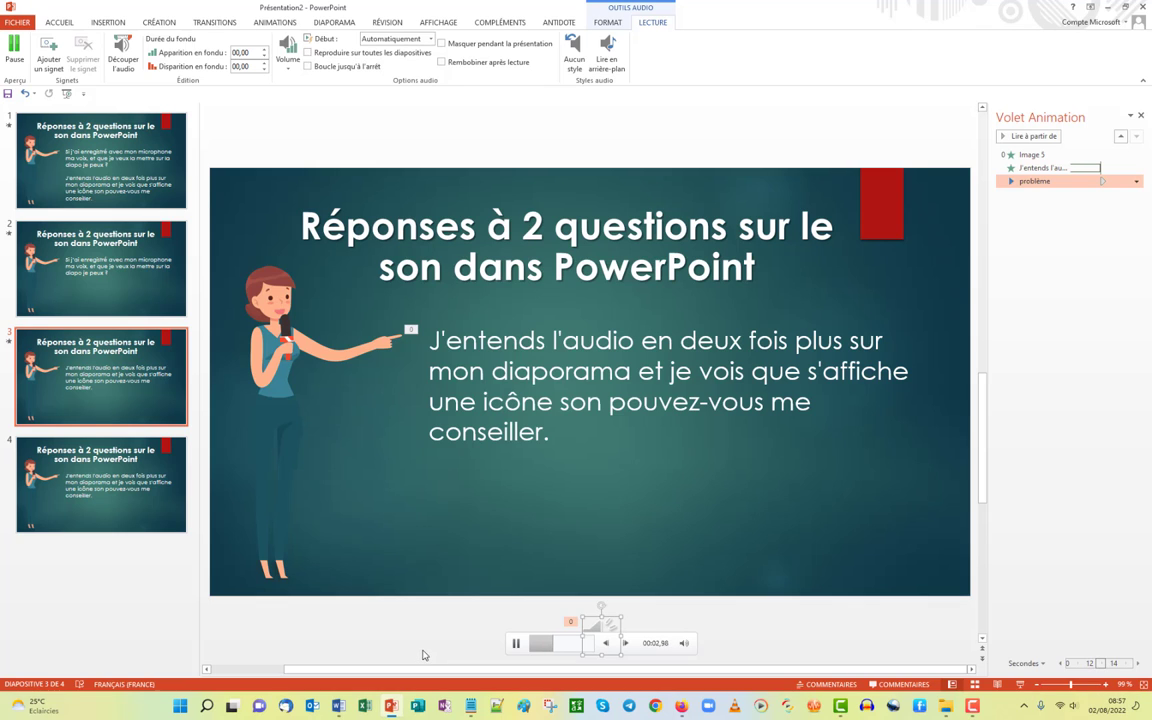
pyautogui.click(516, 645)
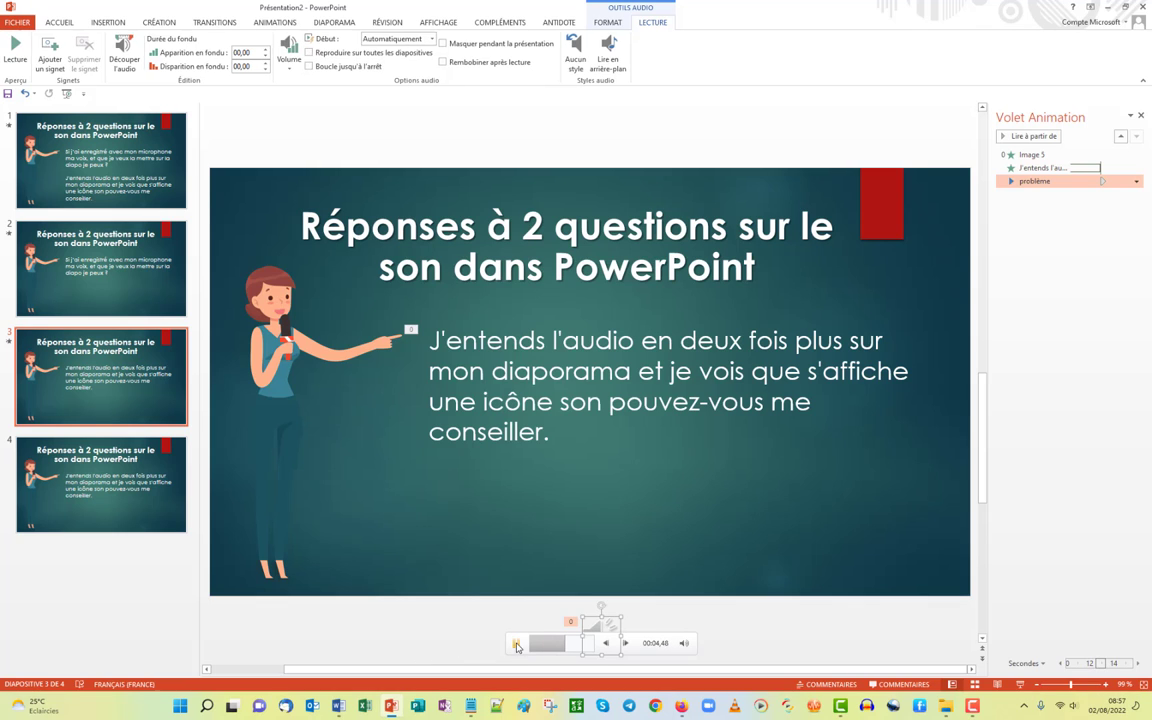
pyautogui.click(432, 652)
pyautogui.click(606, 628)
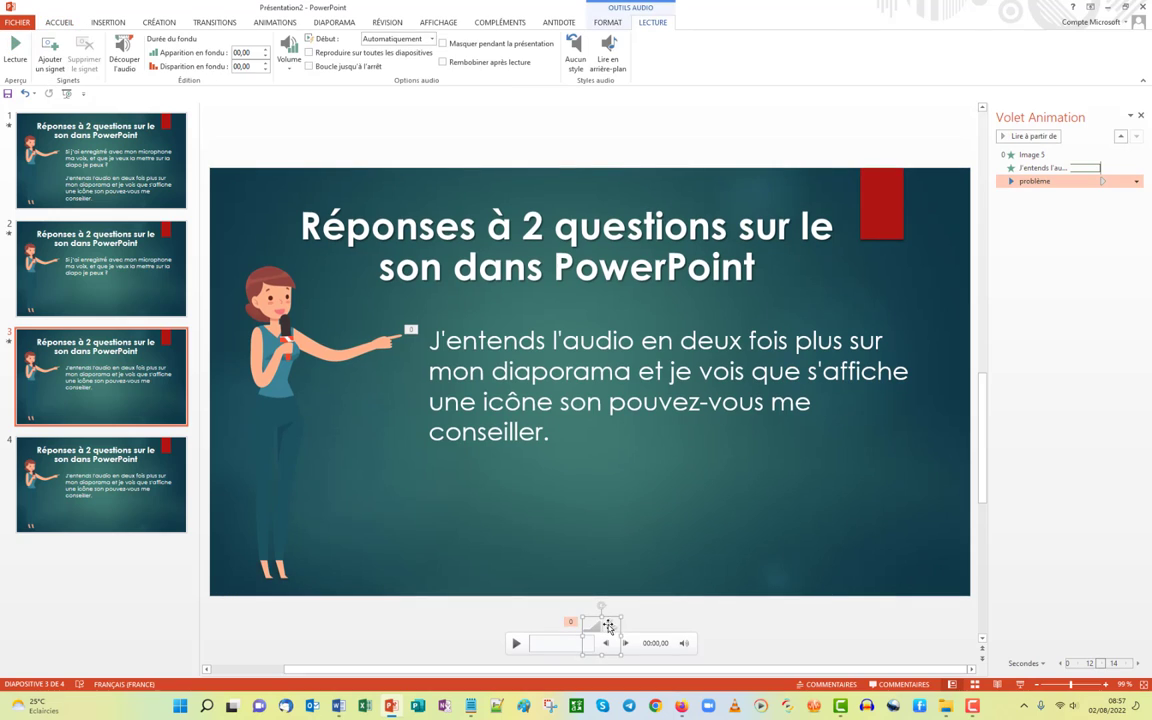
pyautogui.click(290, 68)
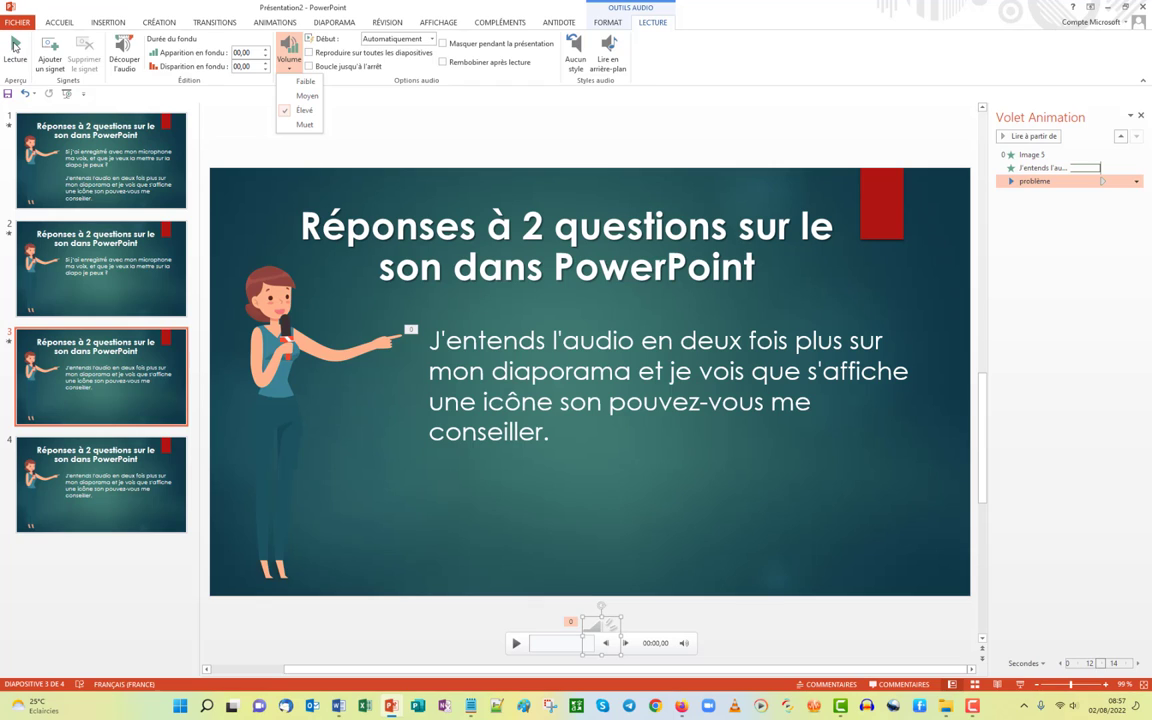
pyautogui.click(15, 46)
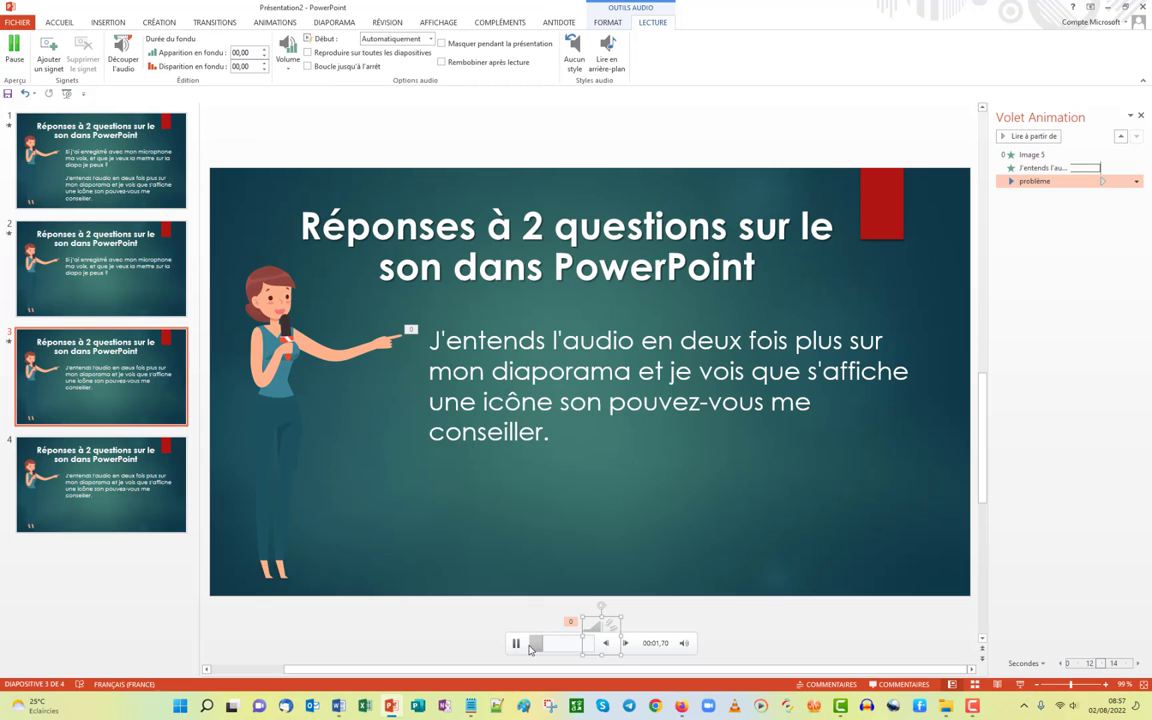
# Step: Move the problème sound to the top of the animation order and make it start automatically
pyautogui.click(1089, 297)
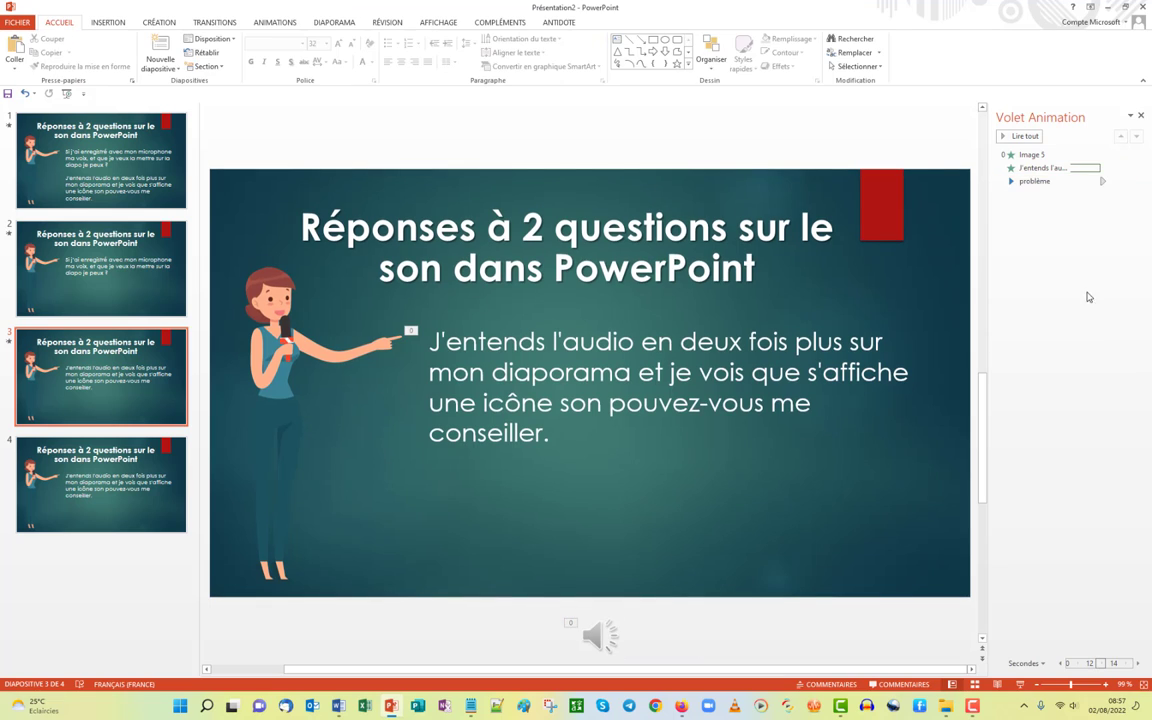
pyautogui.moveTo(1112, 181); pyautogui.dragTo(1112, 156)
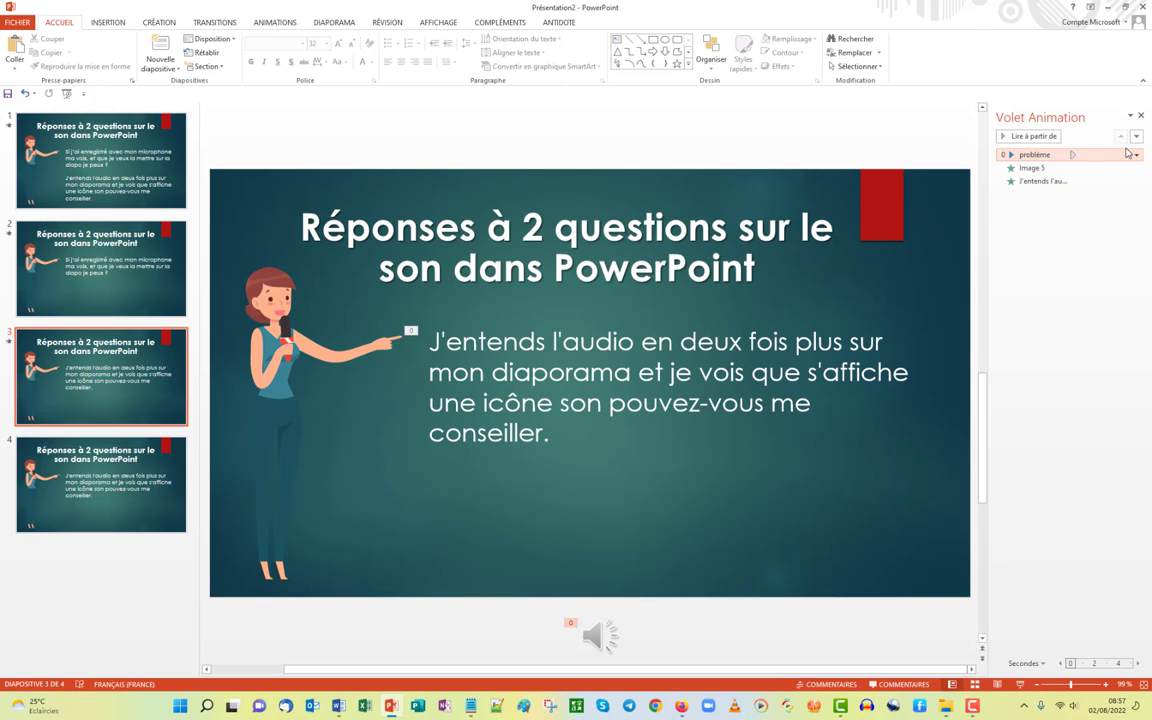
pyautogui.click(1136, 155)
pyautogui.click(1072, 182)
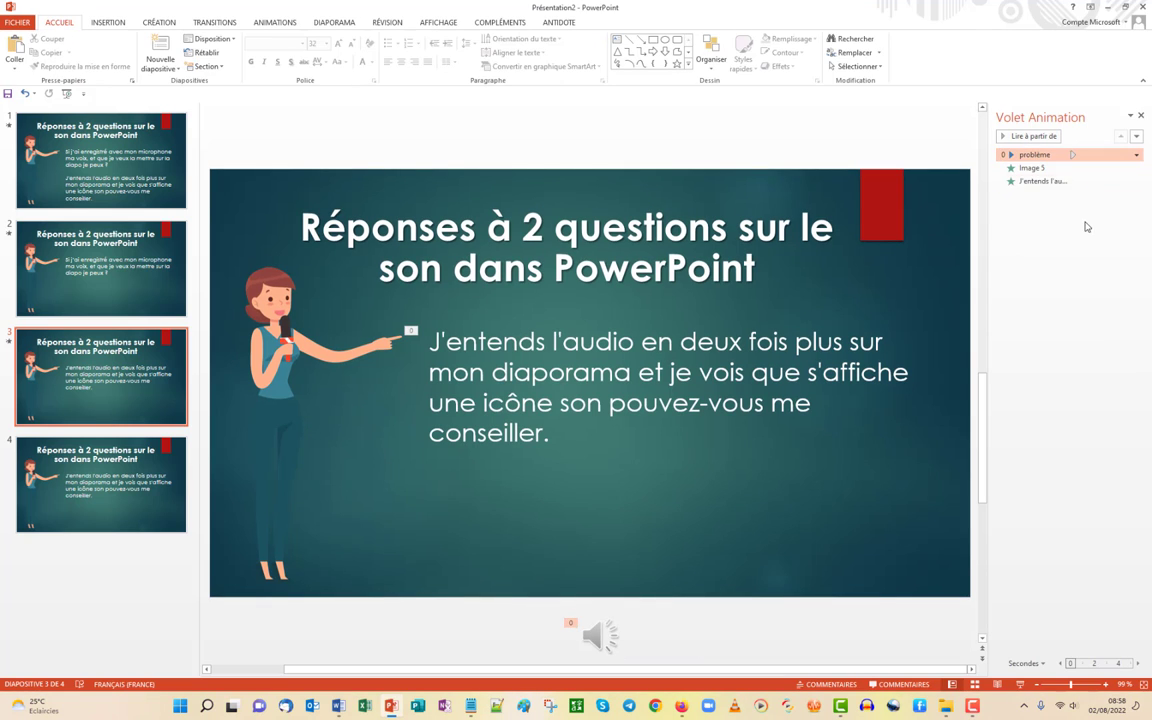
# Step: Set the Image 5 animation to start with the sound, then preview the slide
pyautogui.click(1040, 168)
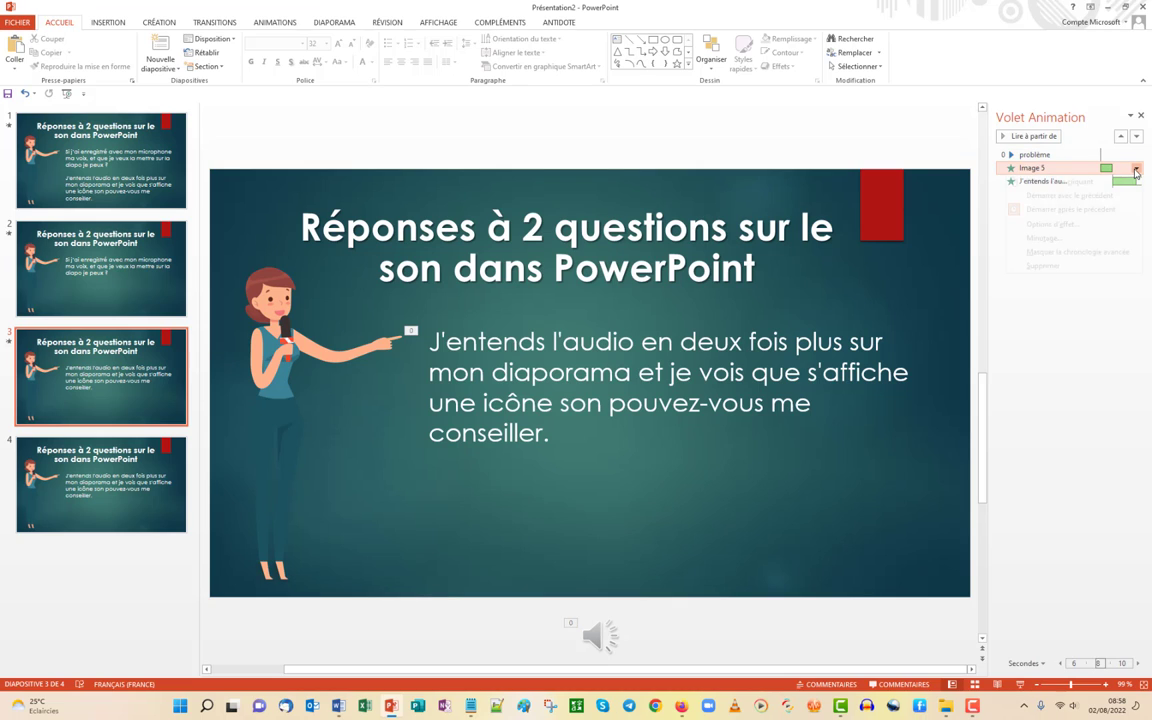
pyautogui.click(1136, 168)
pyautogui.click(1070, 195)
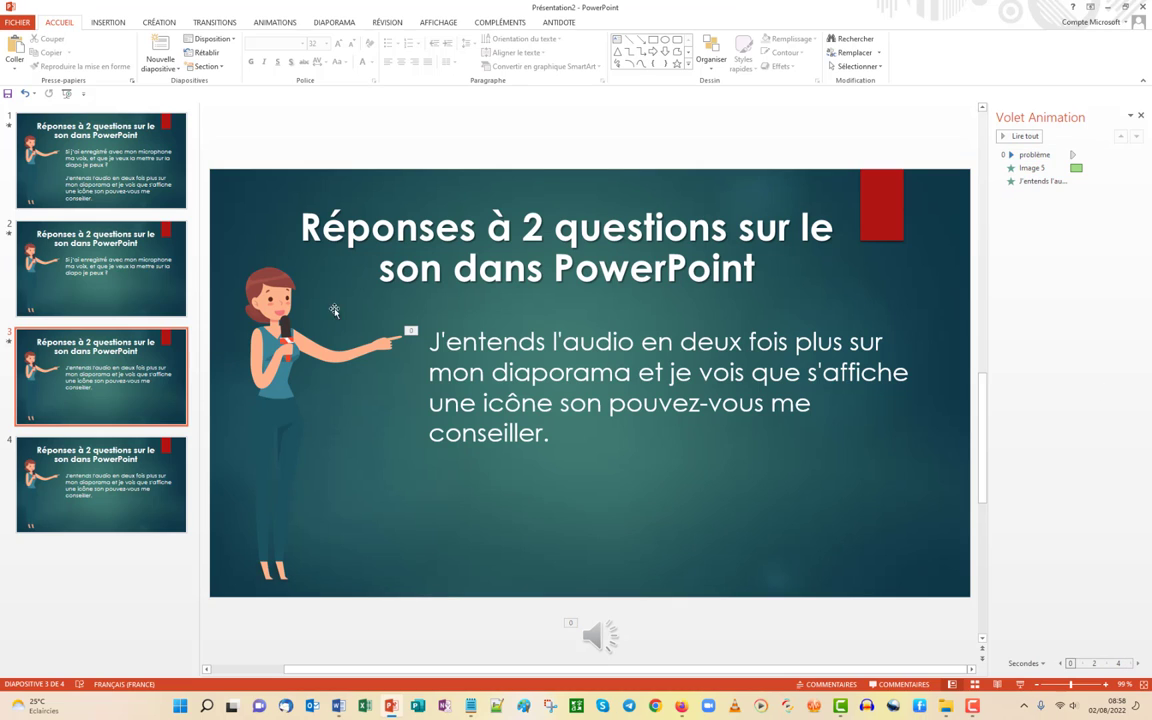
pyautogui.click(9, 341)
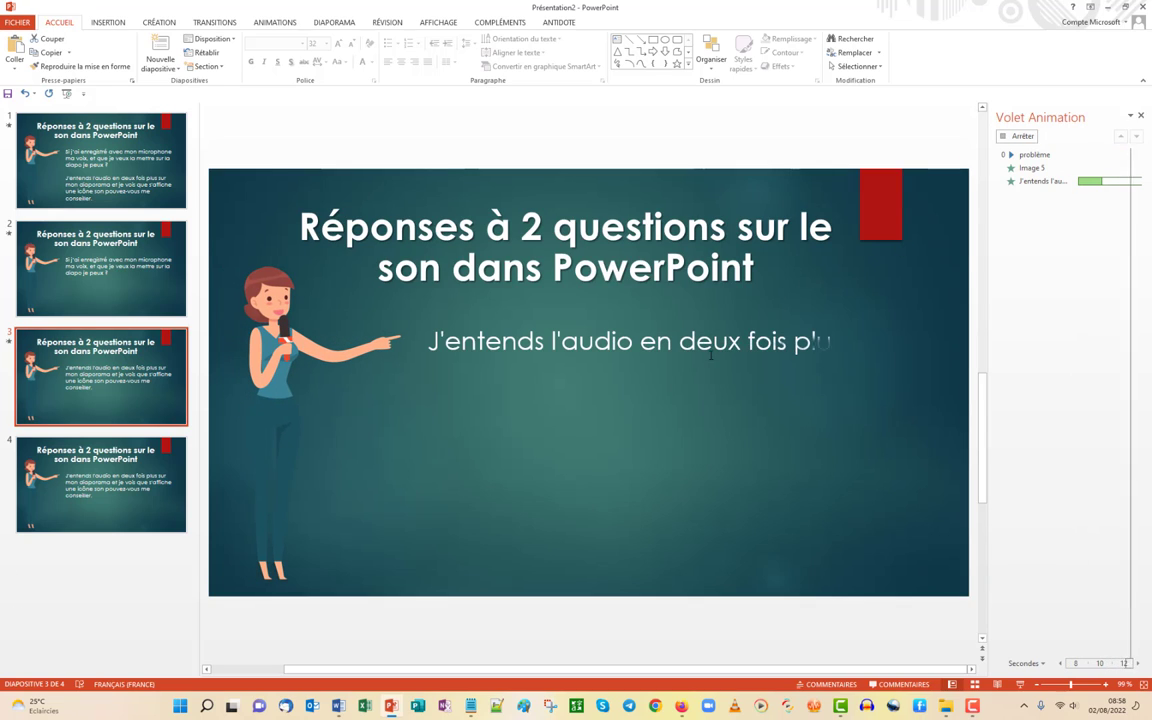
# Step: Set the text animation to Démarrer avec le précédent and preview the whole sequence again
pyautogui.click(1080, 181)
pyautogui.click(1136, 181)
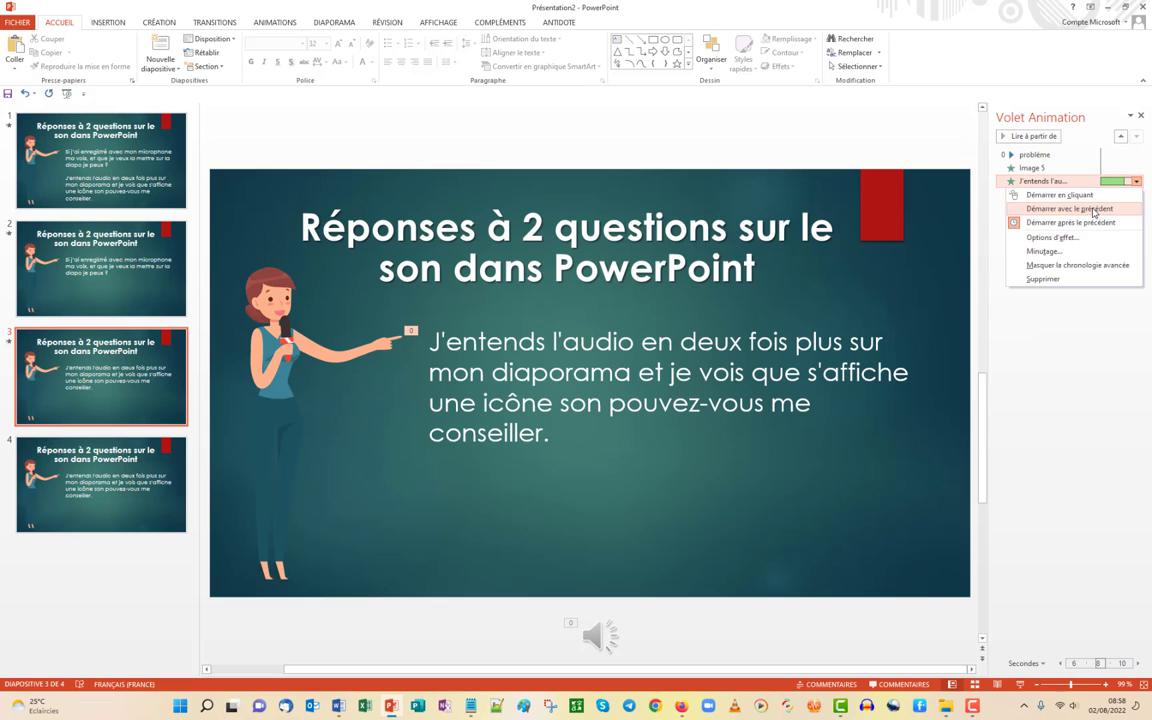
pyautogui.click(1094, 209)
pyautogui.click(1100, 295)
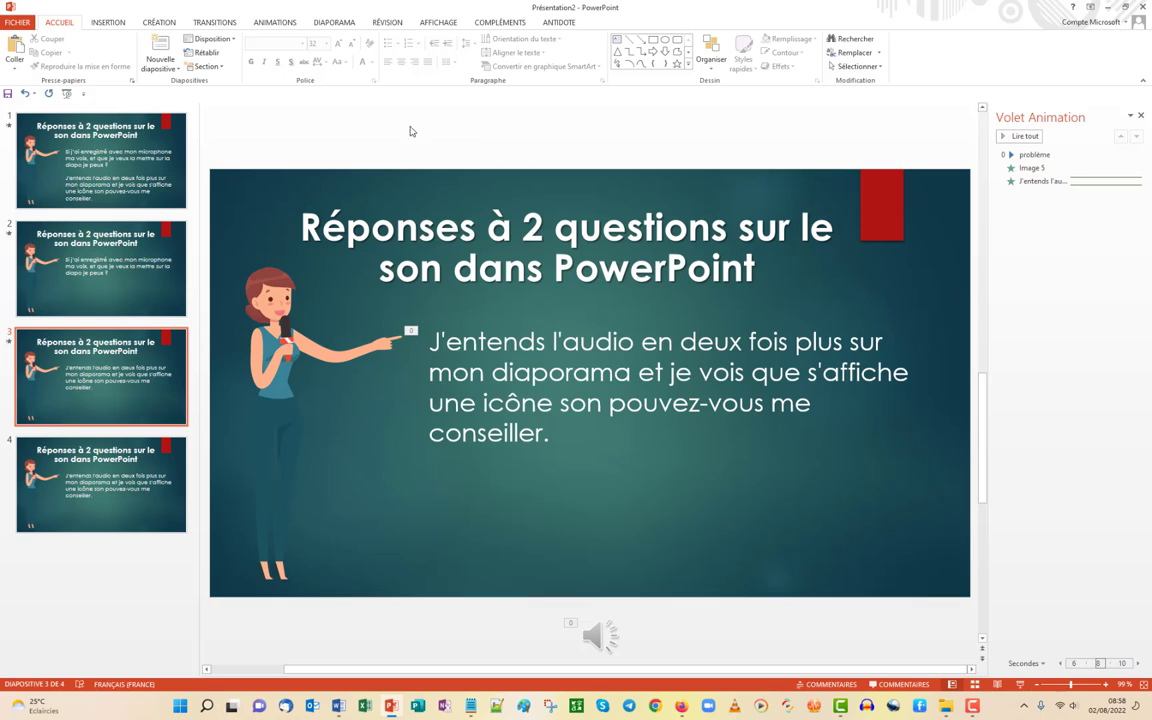
pyautogui.click(9, 342)
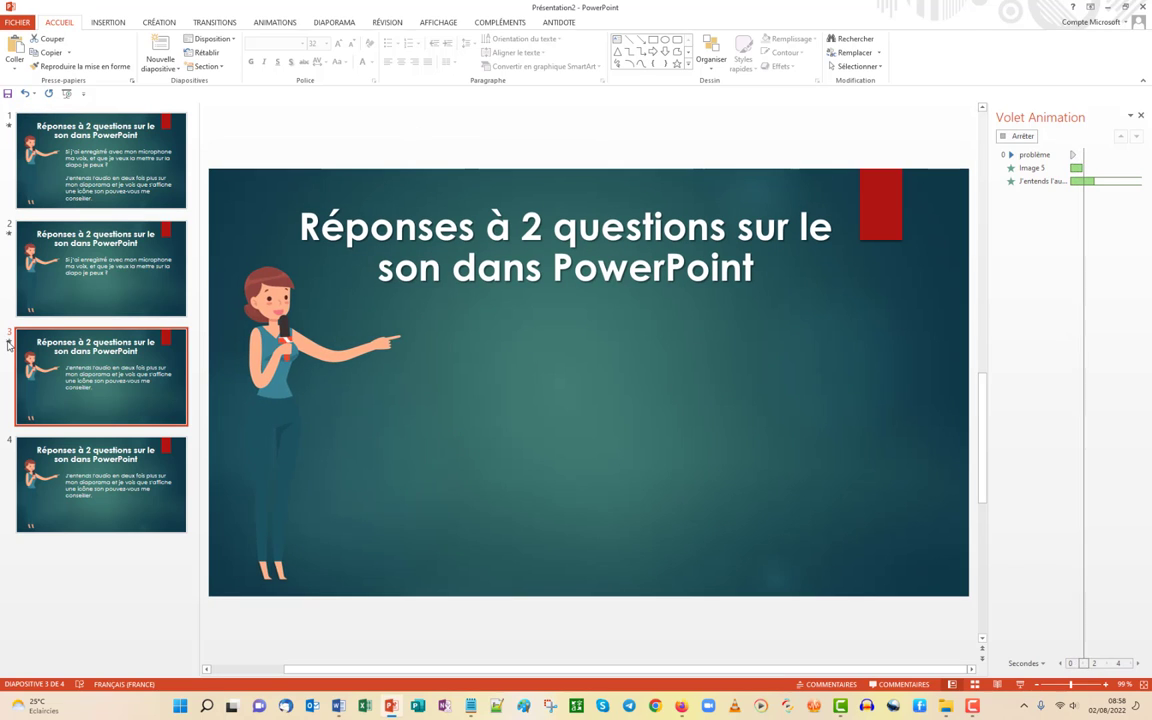